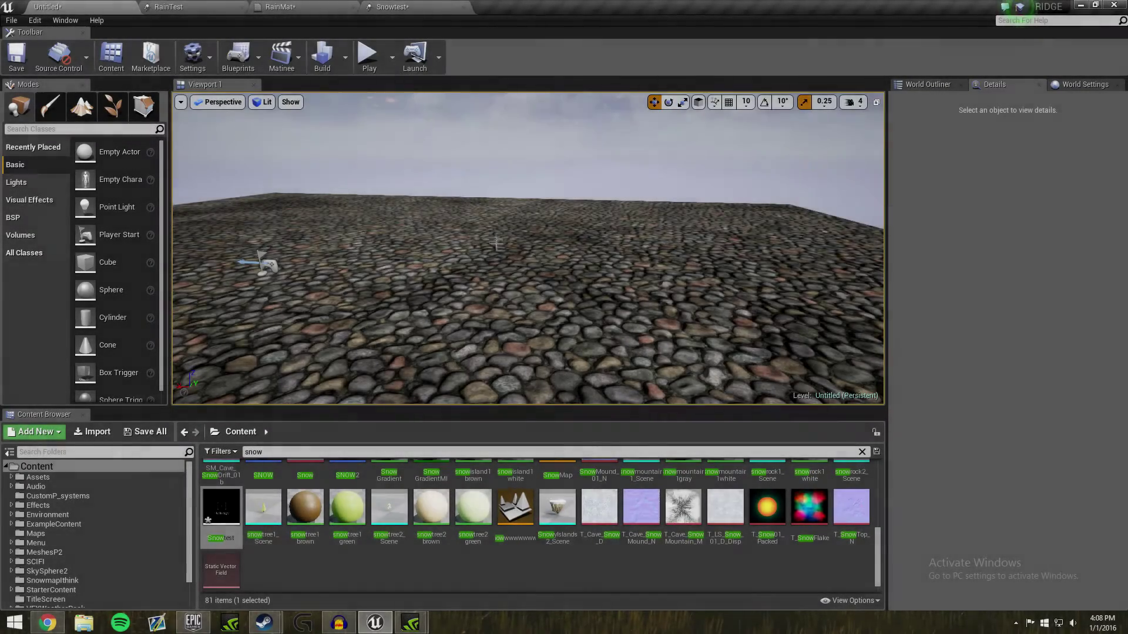
# Check the Snowtest emitter, then place the Snowtest asset in the level above the cobblestones.
pyautogui.click(405, 7)
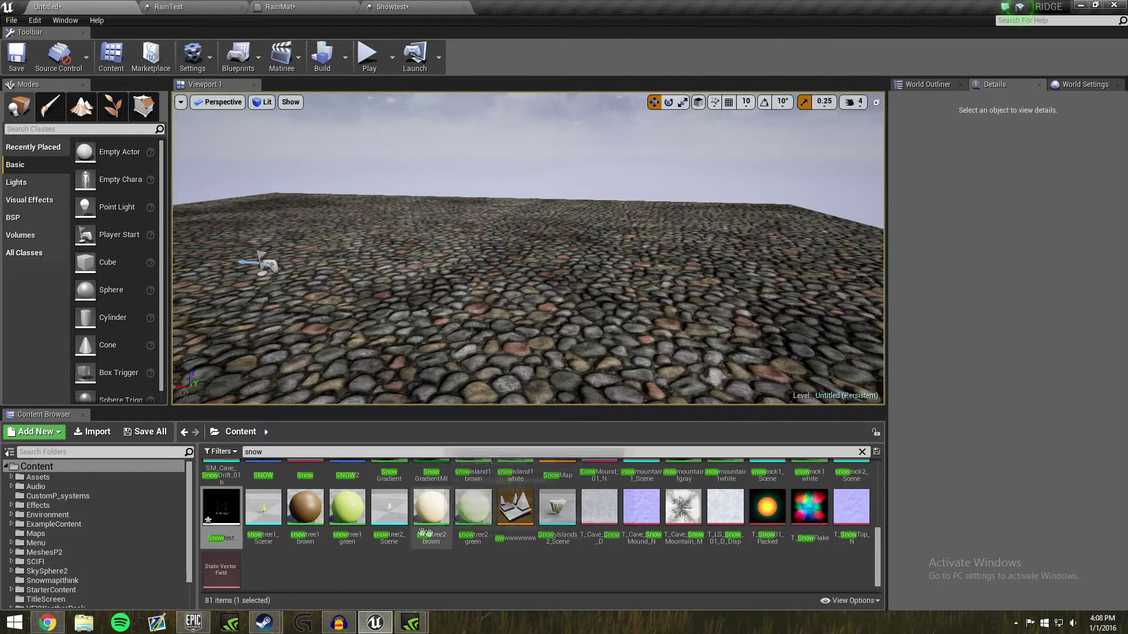
pyautogui.moveTo(425, 533); pyautogui.dragTo(470, 297)
# Frame the placed Snowtest emitter and run Play-in-Editor twice to watch the snowfall.
pyautogui.press('f')
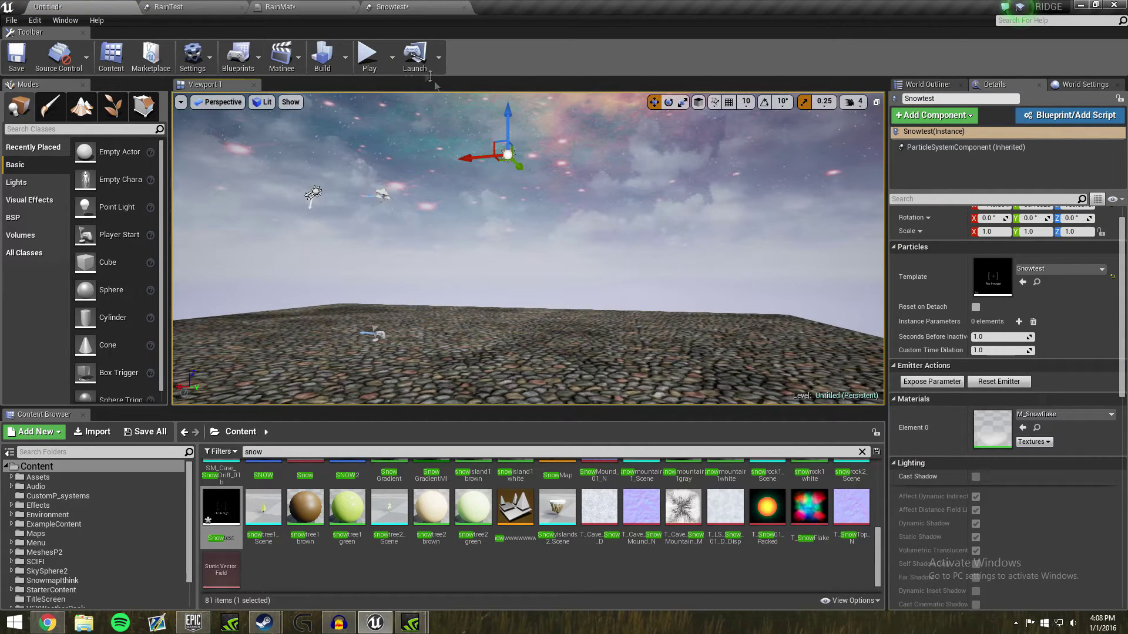
pyautogui.click(379, 66)
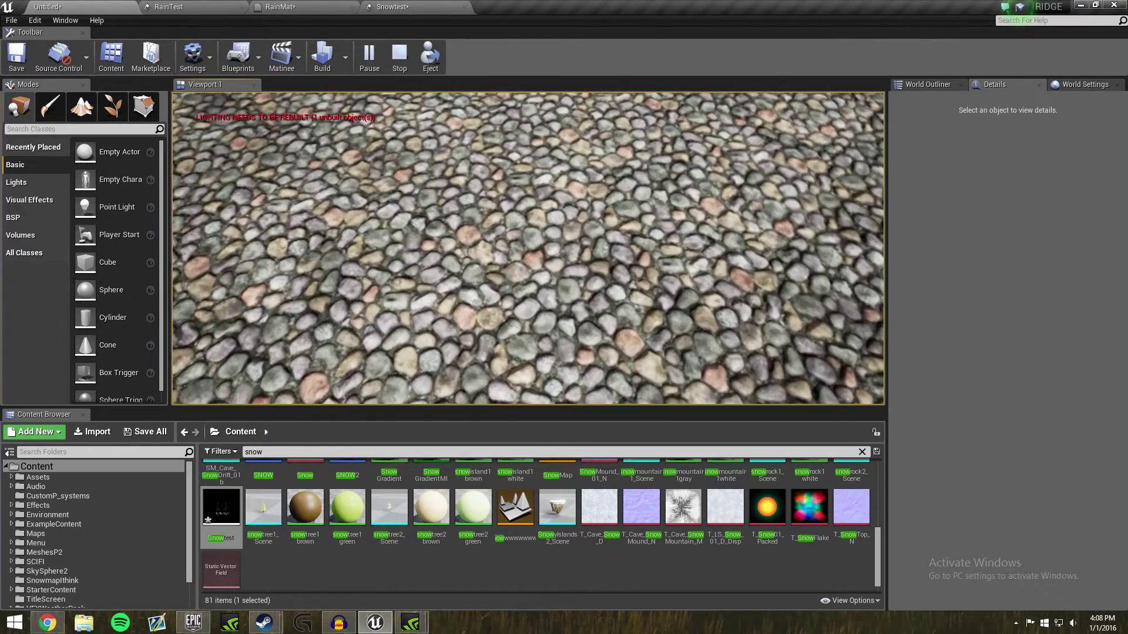
pyautogui.press('Escape')
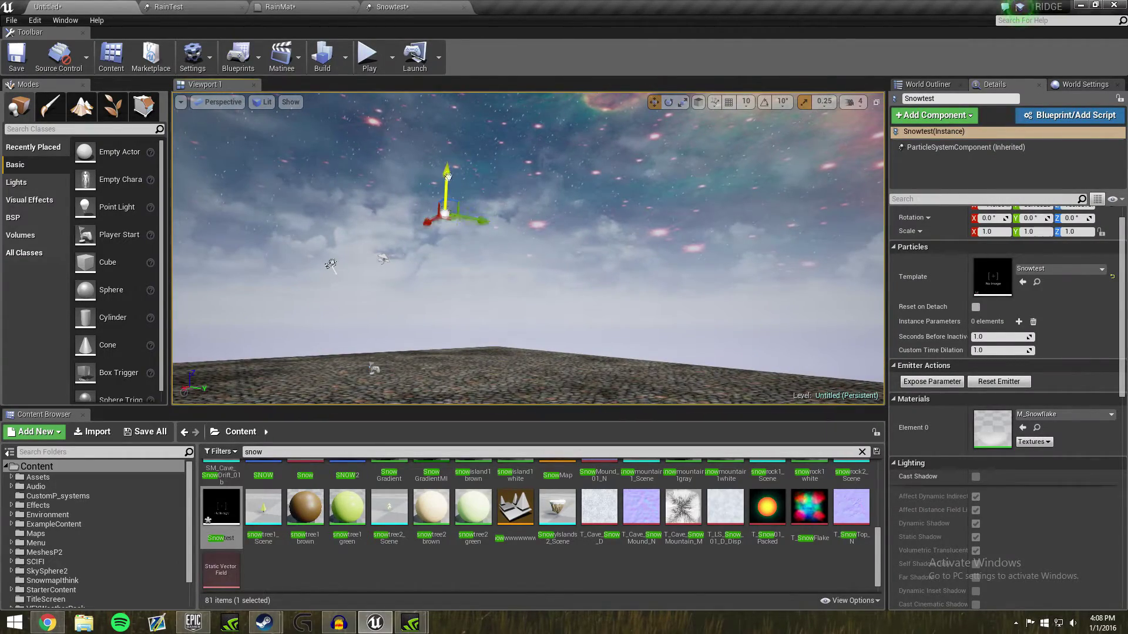
pyautogui.hotkey('alt', 'p')
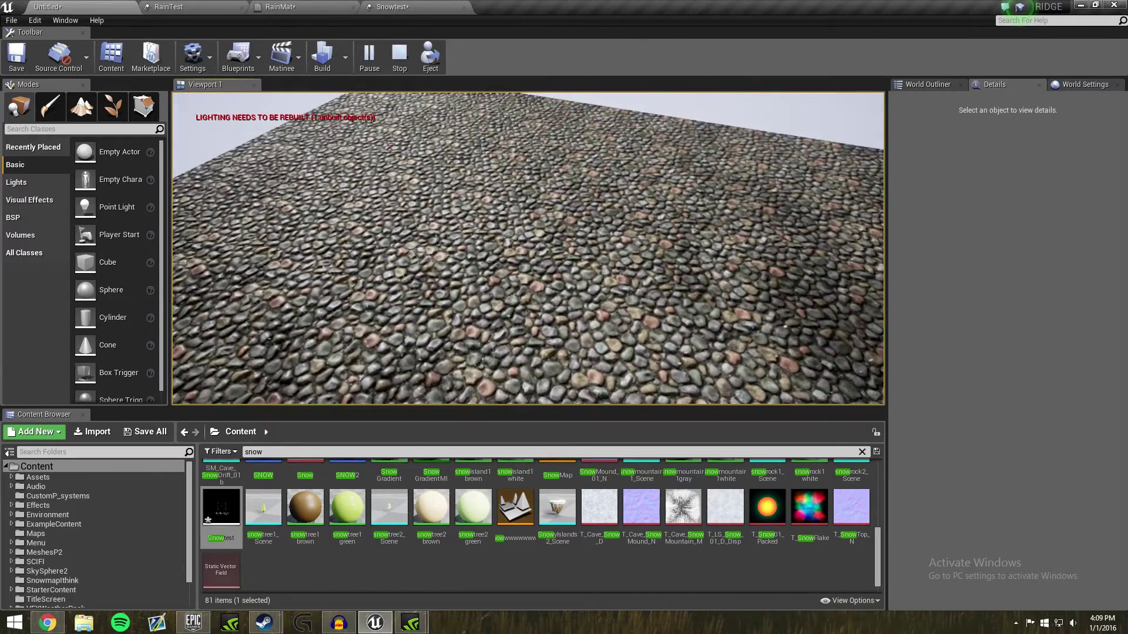
# End play, show the Snowtest emitter's Required settings, and open its M_Snowflake material.
pyautogui.press('Escape')
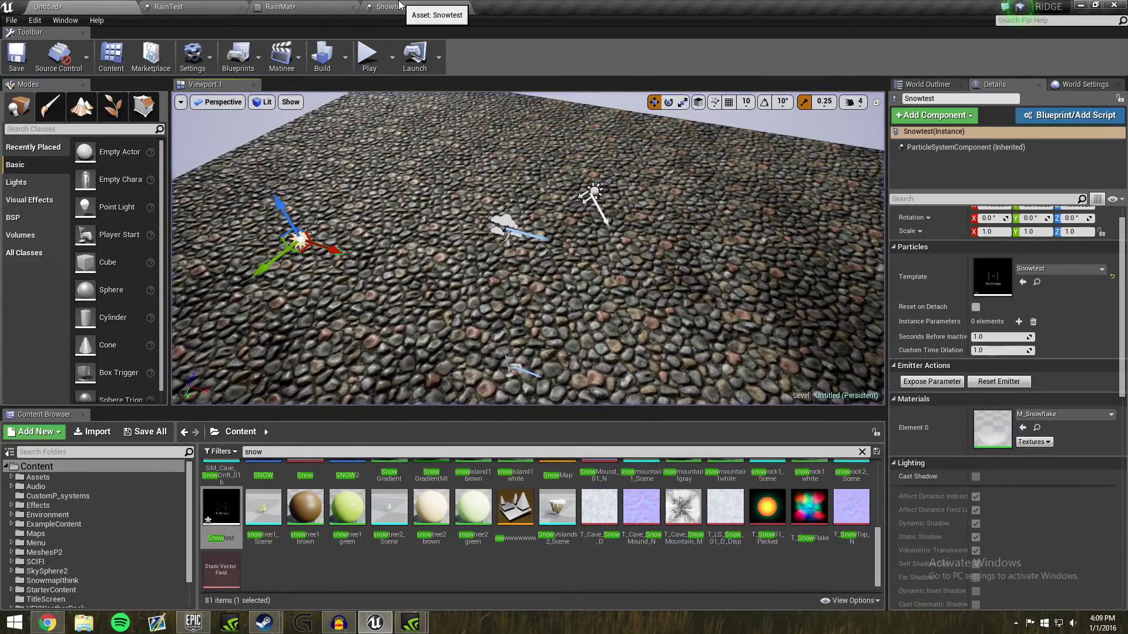
pyautogui.click(401, 5)
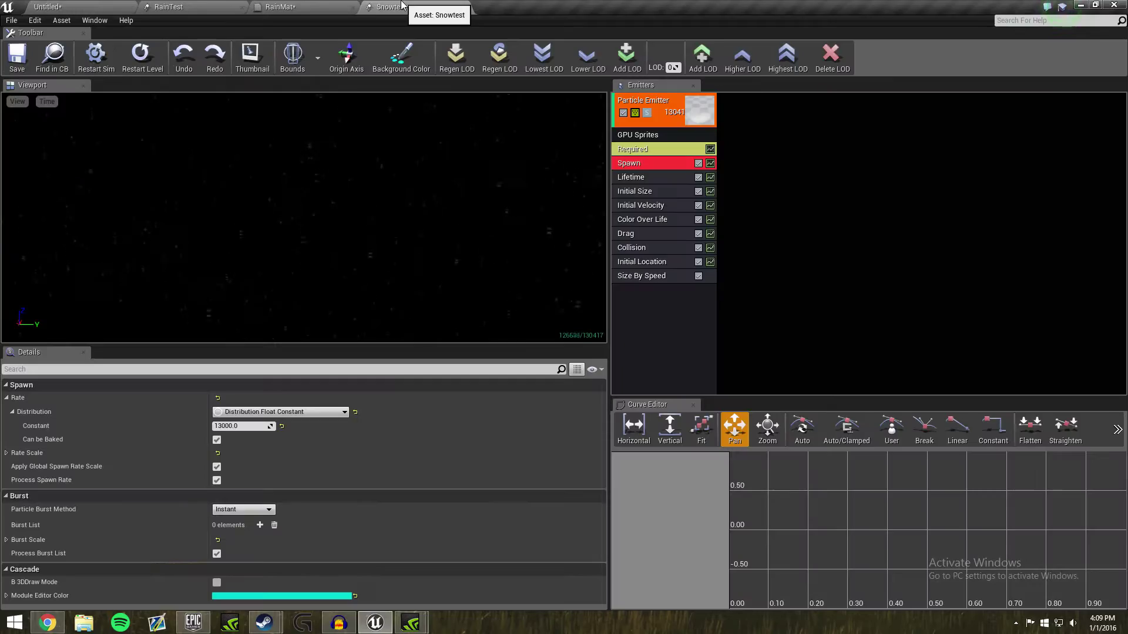
pyautogui.click(665, 148)
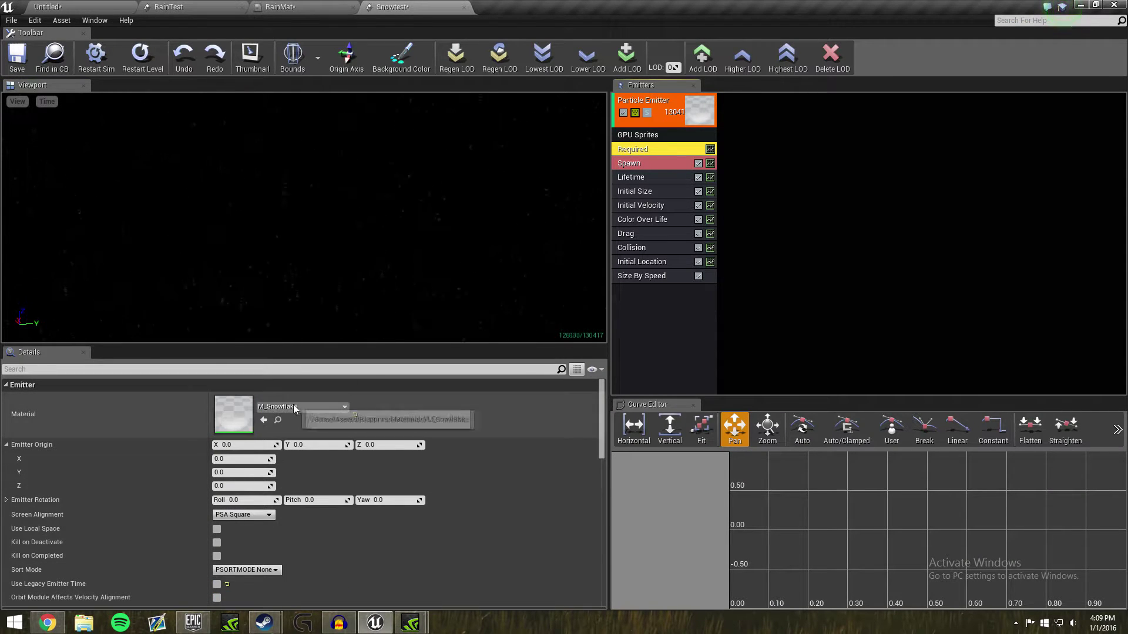
pyautogui.doubleClick(234, 415)
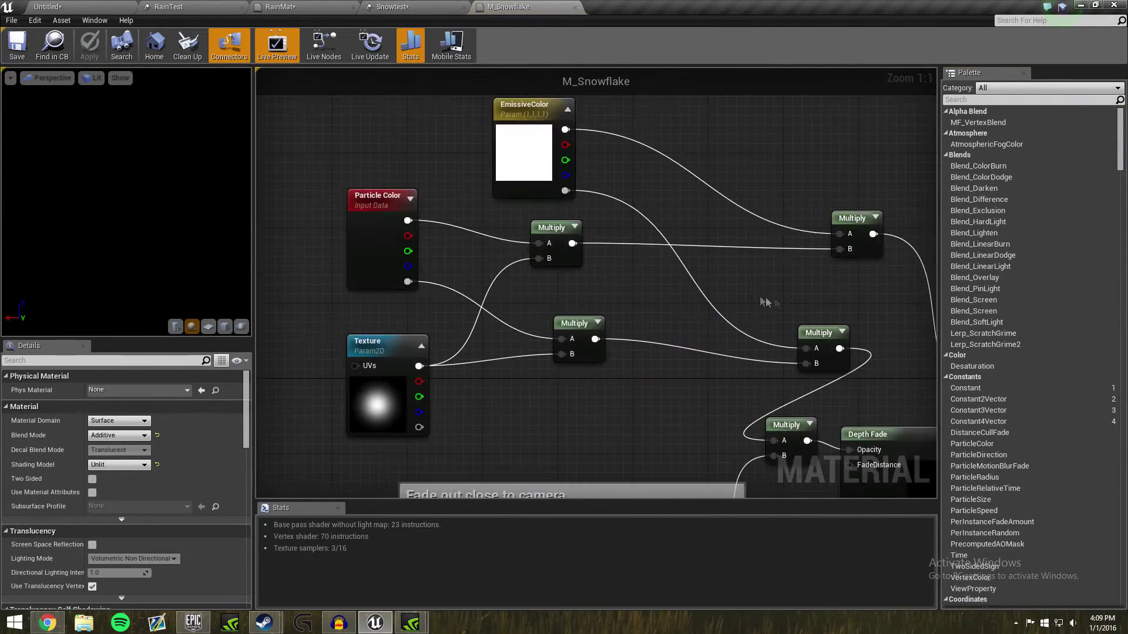
# Shift the EmissiveColor node right and a Multiply node up-right in M_Snowflake.
pyautogui.scroll(-1, 558, 253)
pyautogui.click(414, 179)
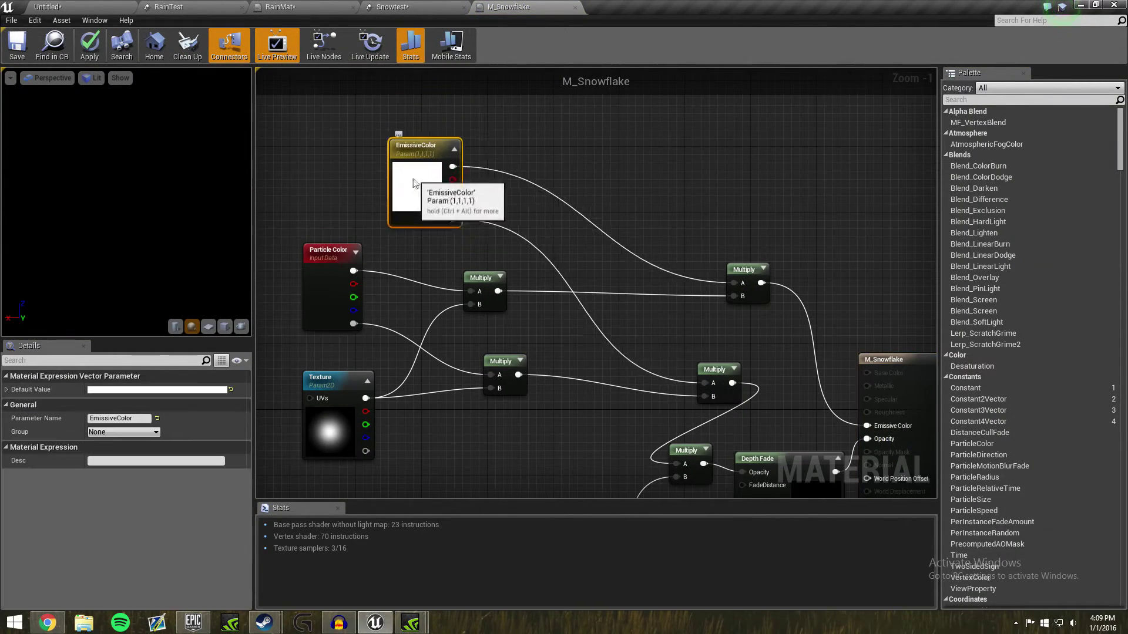
pyautogui.moveTo(412, 182); pyautogui.dragTo(480, 187)
pyautogui.moveTo(709, 370); pyautogui.dragTo(737, 353)
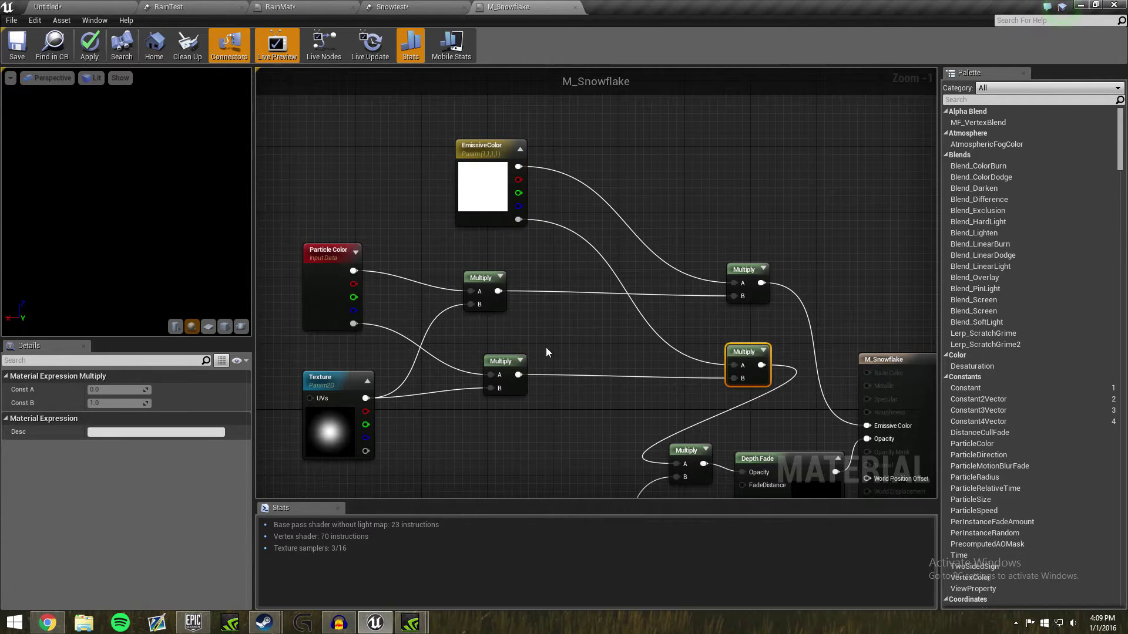
pyautogui.moveTo(545, 348); pyautogui.dragTo(631, 255, button='right')
pyautogui.click(407, 198)
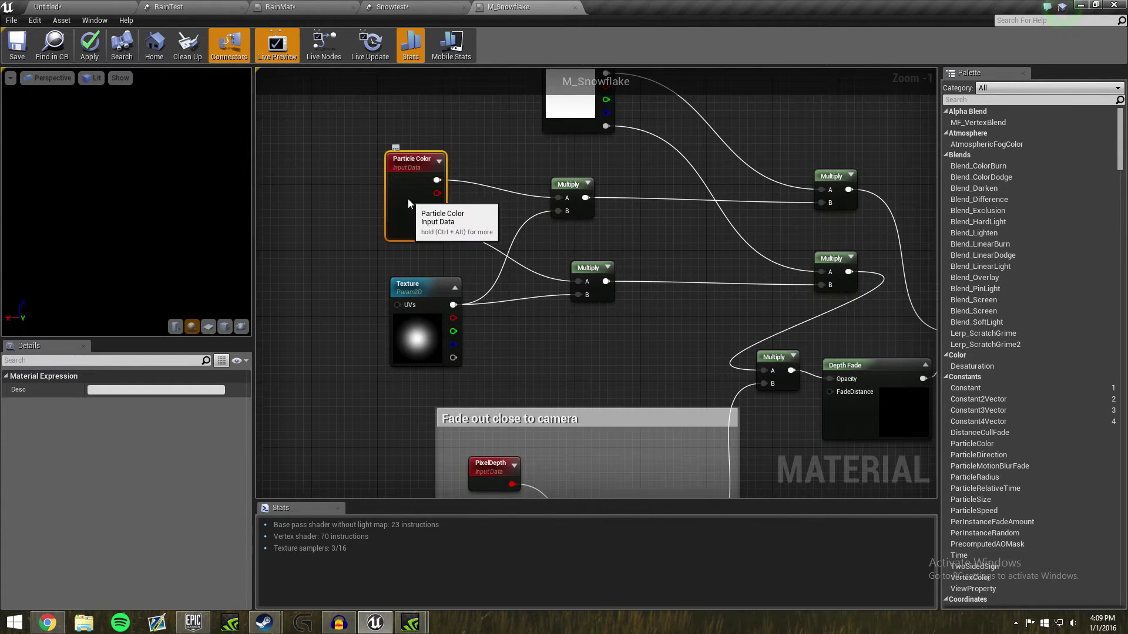
pyautogui.click(307, 236)
# Add a spare Particle Color node, then delete it again.
pyautogui.rightClick(332, 205)
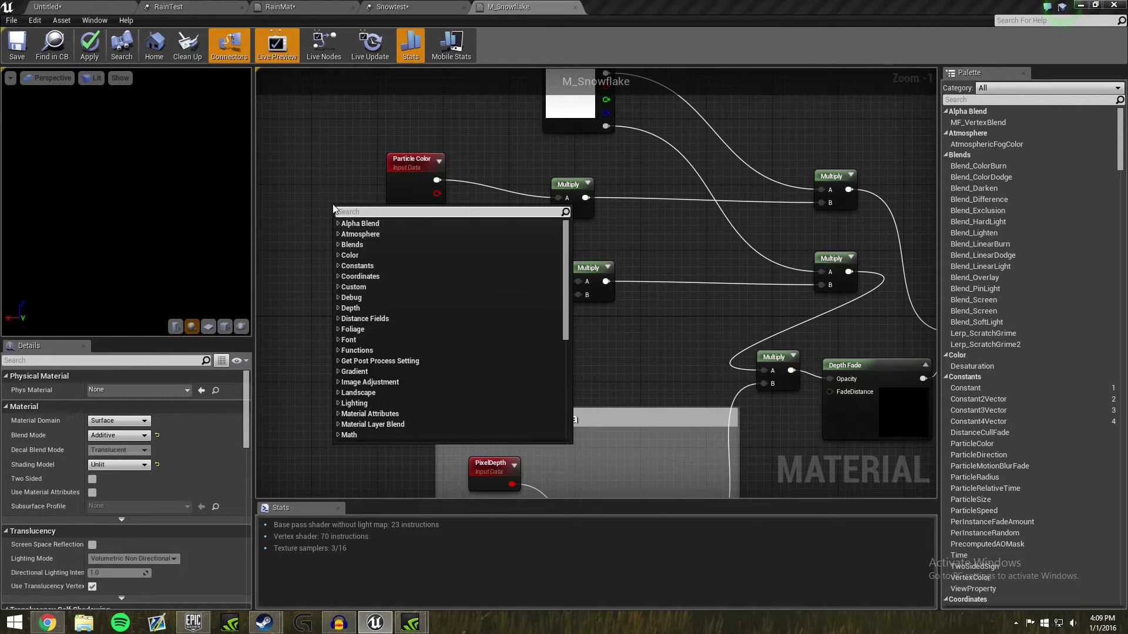
pyautogui.write('part')
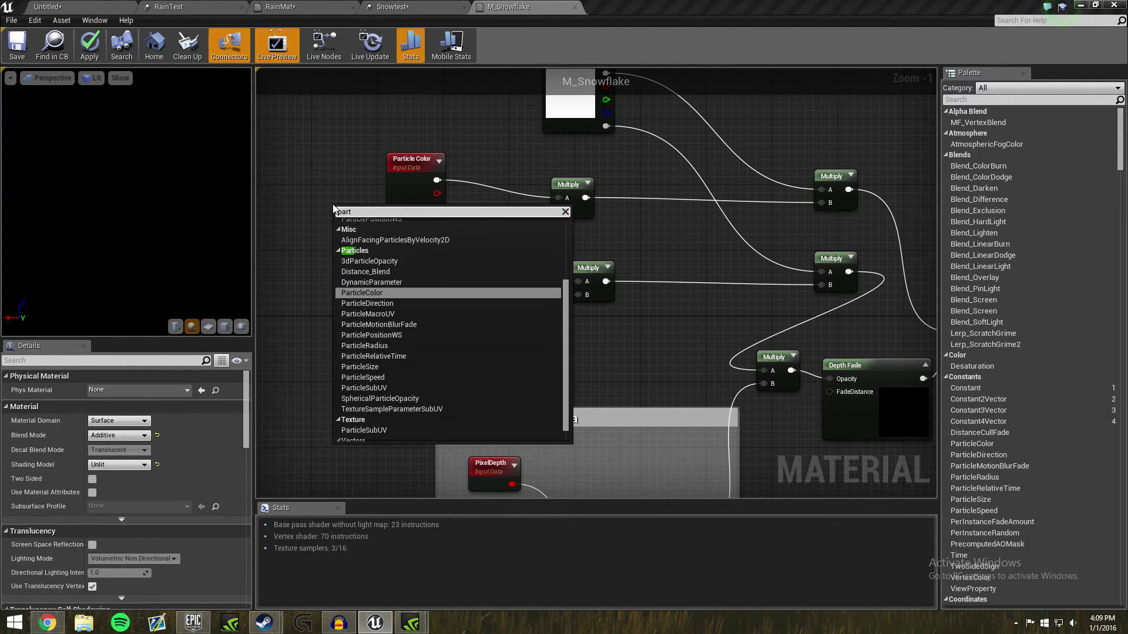
pyautogui.press('Return')
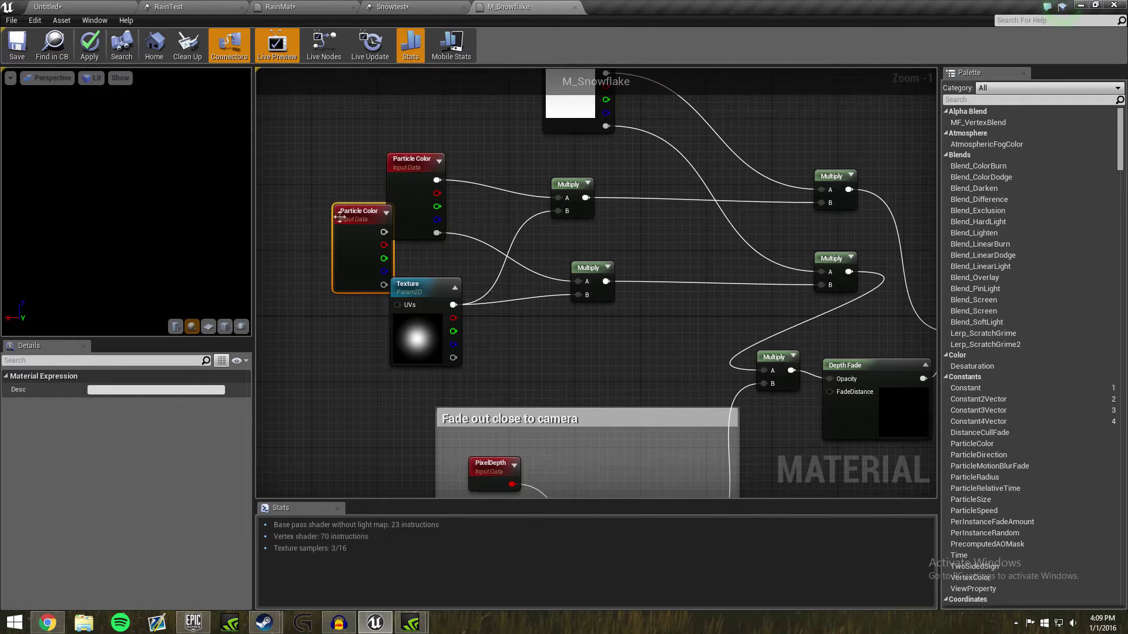
pyautogui.moveTo(347, 214); pyautogui.dragTo(307, 188)
pyautogui.press('Delete')
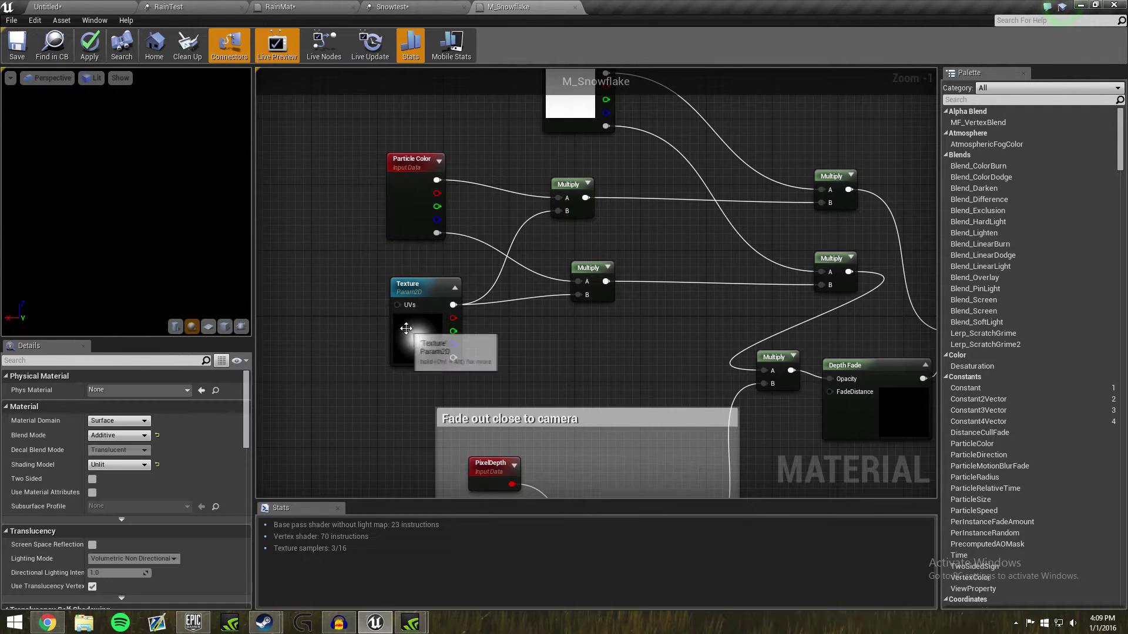
# Nudge the Texture node into place and bring the 'Fade out close to camera' group into view.
pyautogui.moveTo(411, 335); pyautogui.dragTo(388, 318)
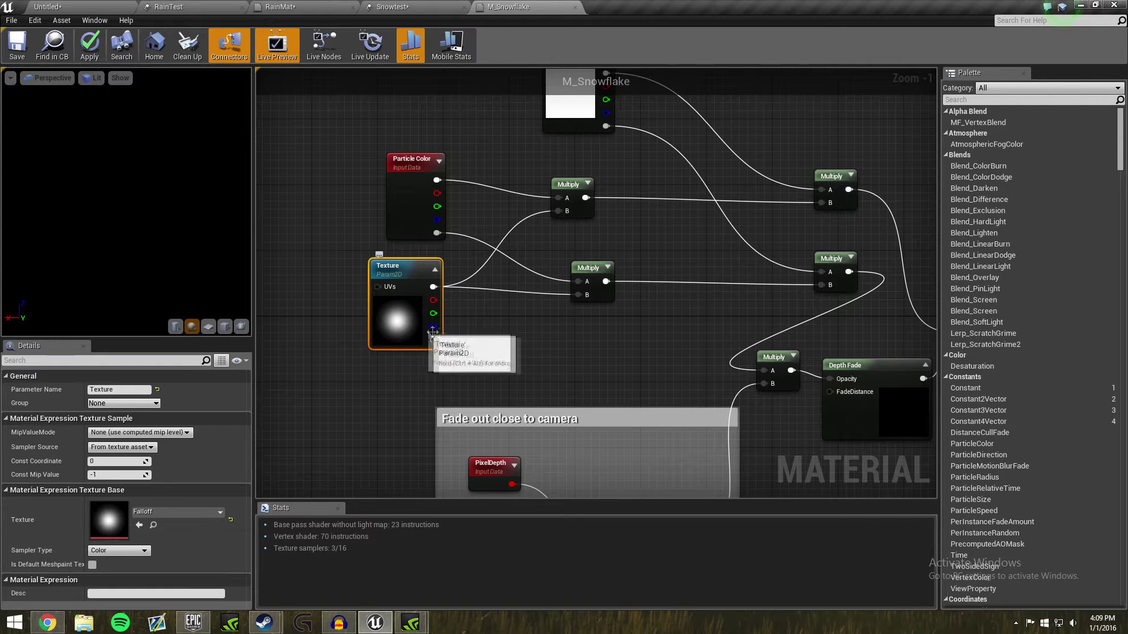
pyautogui.moveTo(400, 327); pyautogui.dragTo(416, 319)
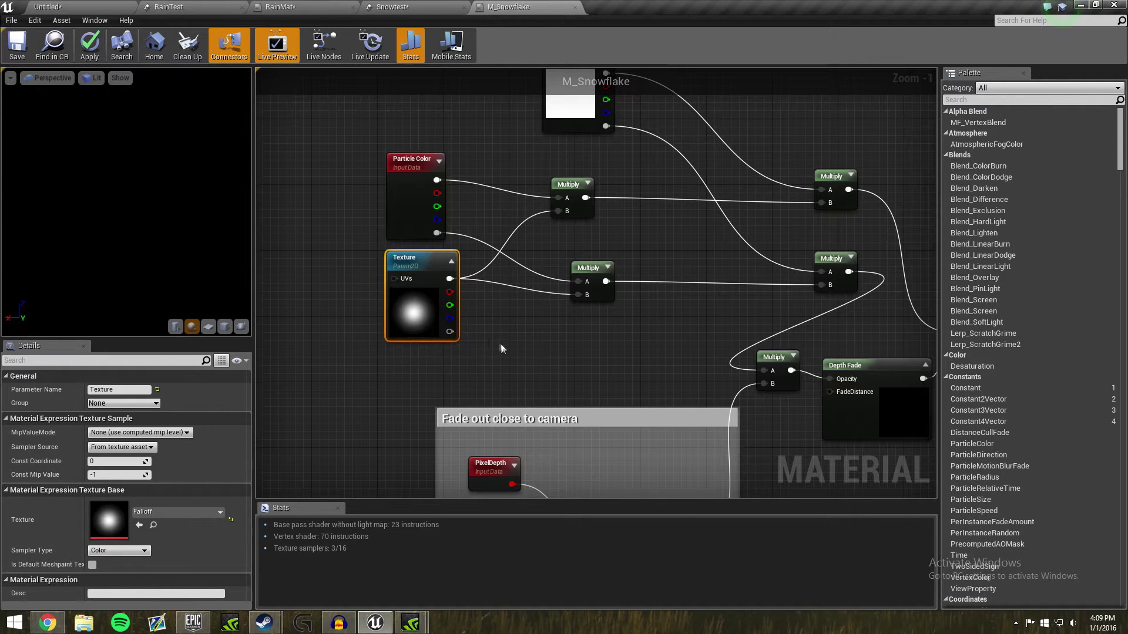
pyautogui.moveTo(501, 349); pyautogui.dragTo(413, 137, button='right')
pyautogui.click(433, 152)
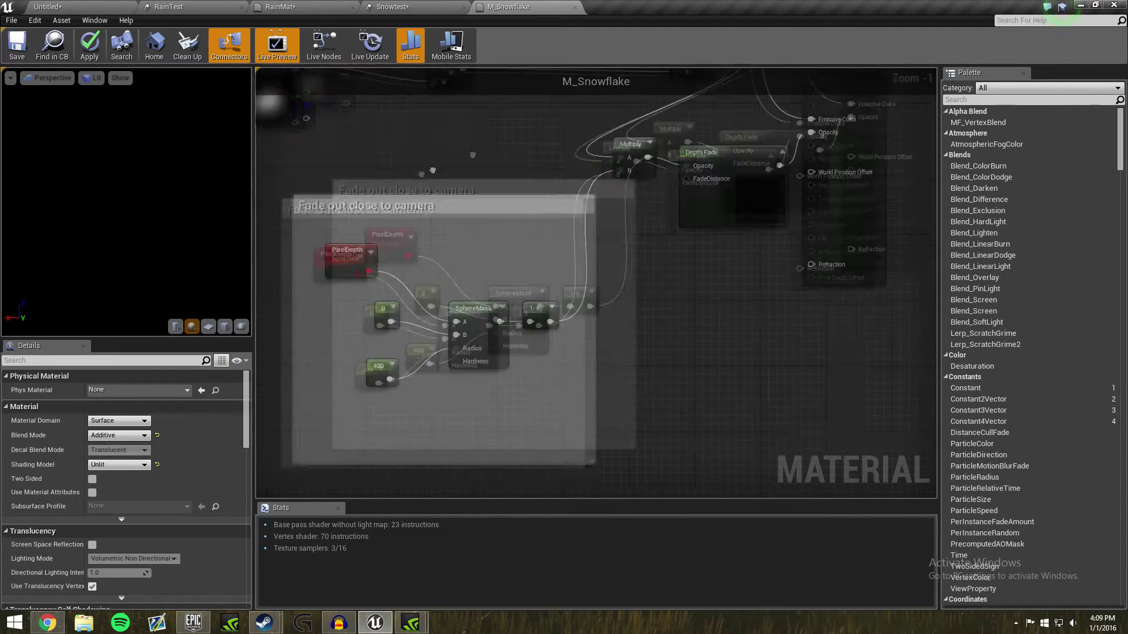
# Drag the 'Fade out close to camera' comment down, inspecting the Multiply and Depth Fade nodes.
pyautogui.click(535, 158)
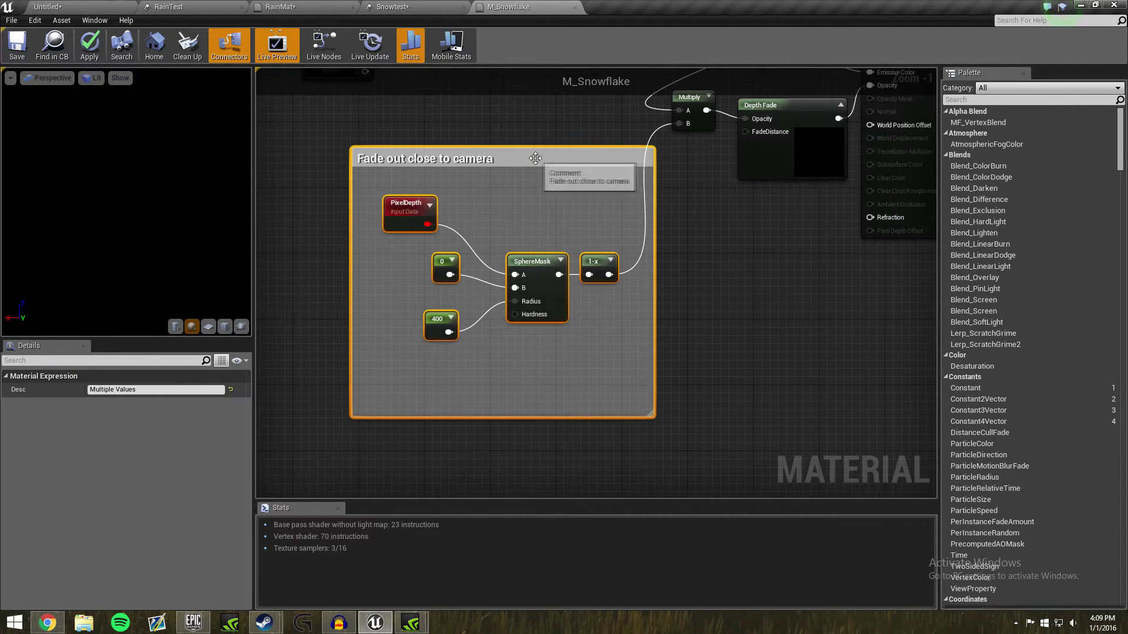
pyautogui.moveTo(535, 158); pyautogui.dragTo(486, 375)
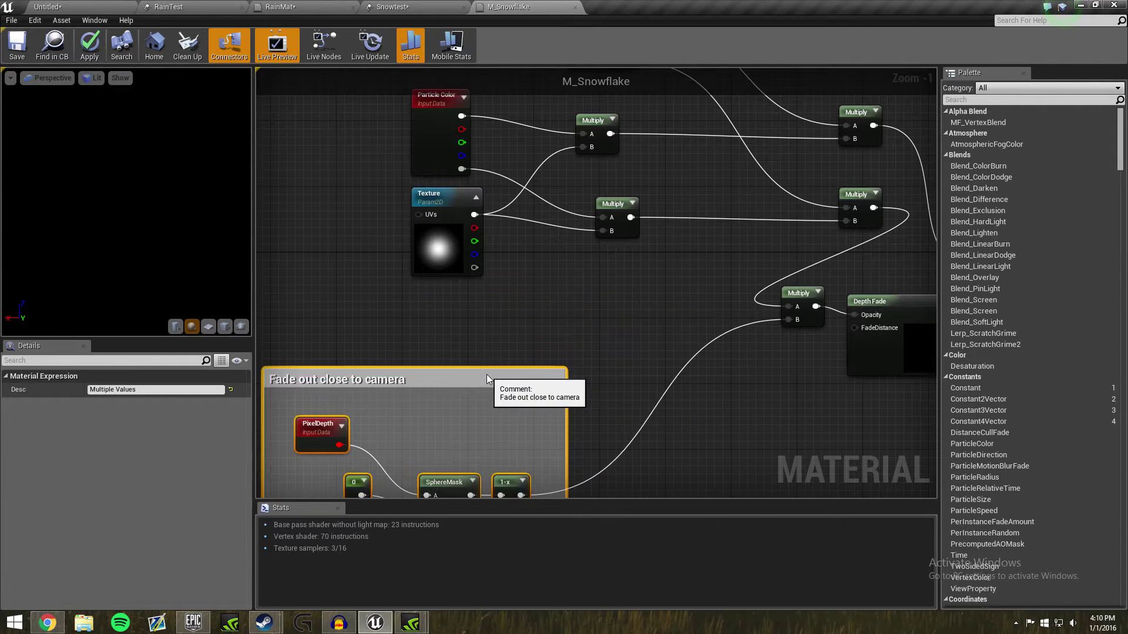
pyautogui.moveTo(699, 390); pyautogui.dragTo(476, 430, button='right')
pyautogui.click(554, 340)
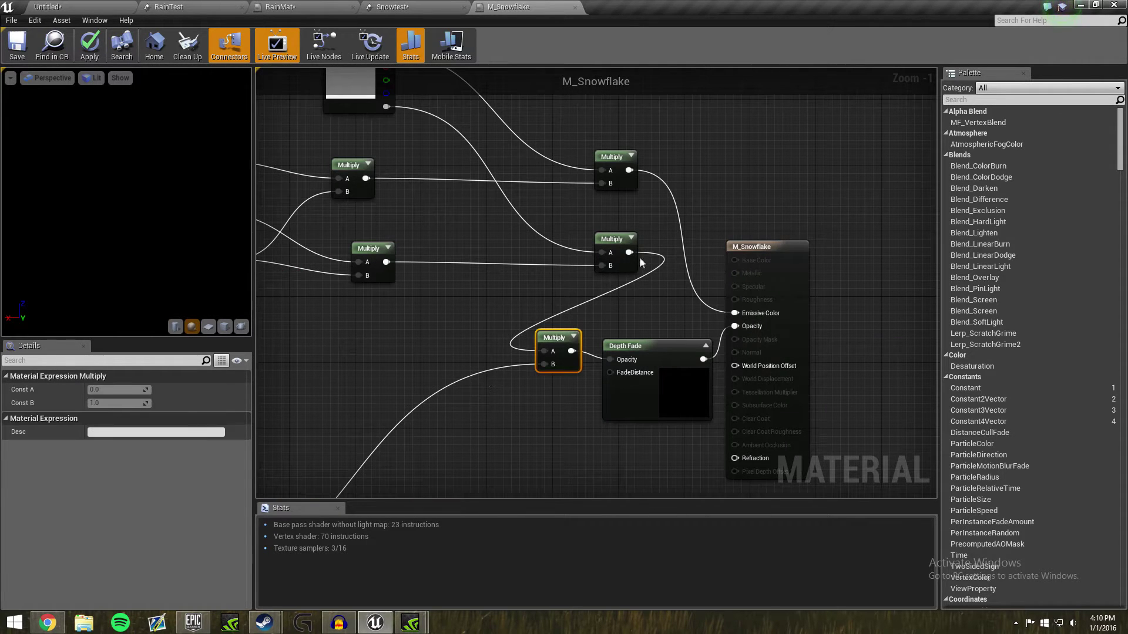
pyautogui.click(634, 345)
pyautogui.moveTo(610, 449); pyautogui.dragTo(395, 410, button='right')
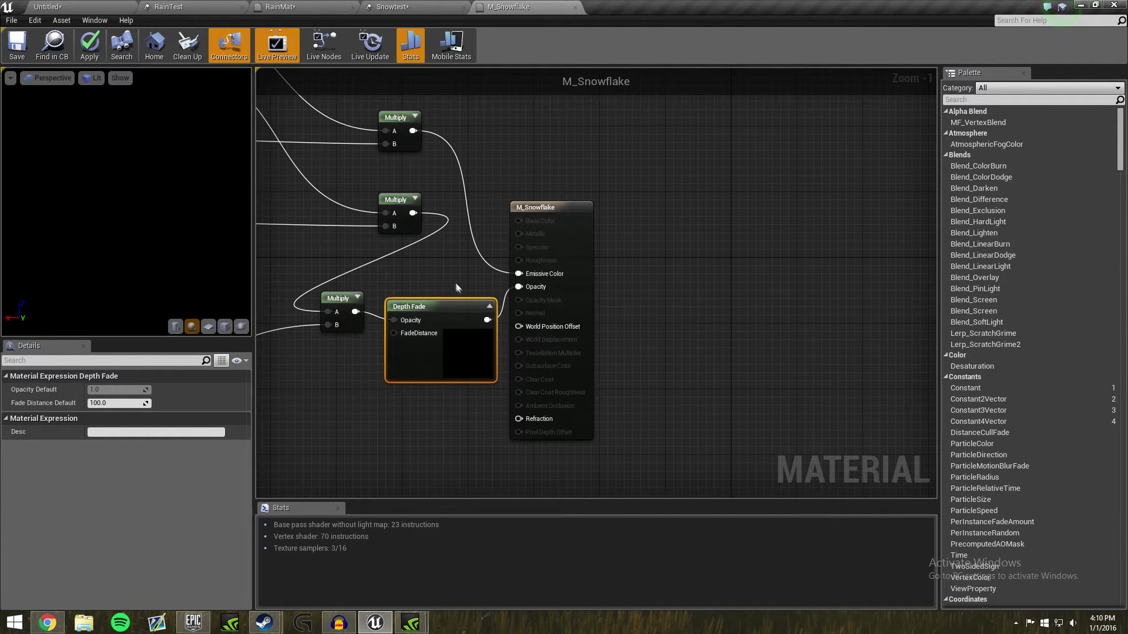
pyautogui.moveTo(455, 287); pyautogui.dragTo(668, 144, button='right')
pyautogui.click(575, 269)
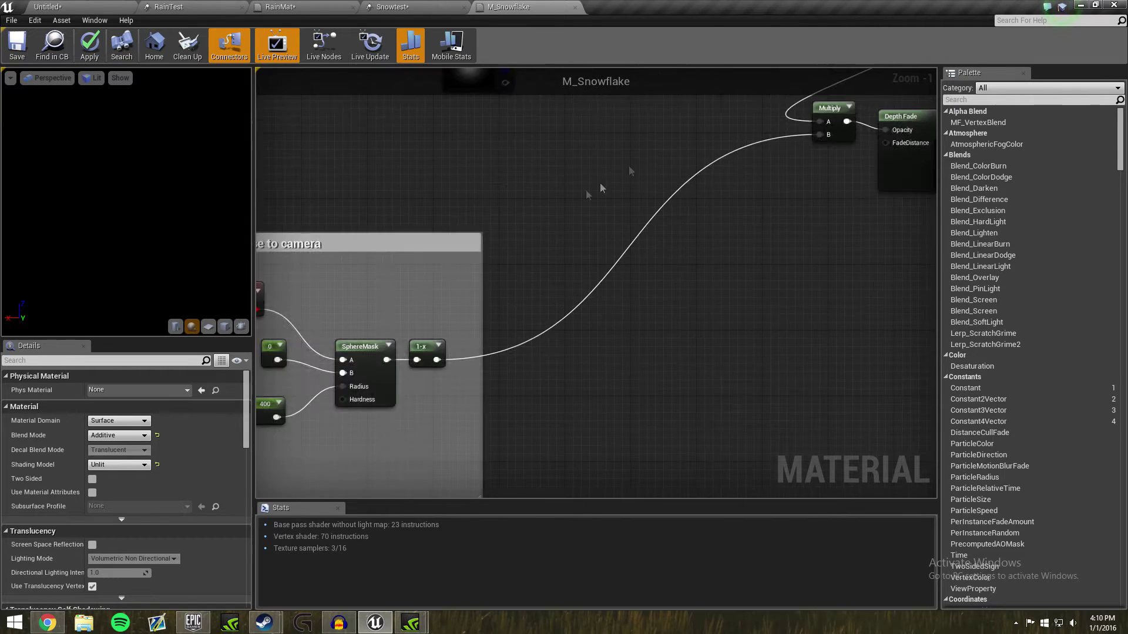
# Move the fade group up-right beside the Depth Fade node and inspect the PixelDepth node.
pyautogui.scroll(-3, 667, 144)
pyautogui.moveTo(490, 288); pyautogui.dragTo(637, 246)
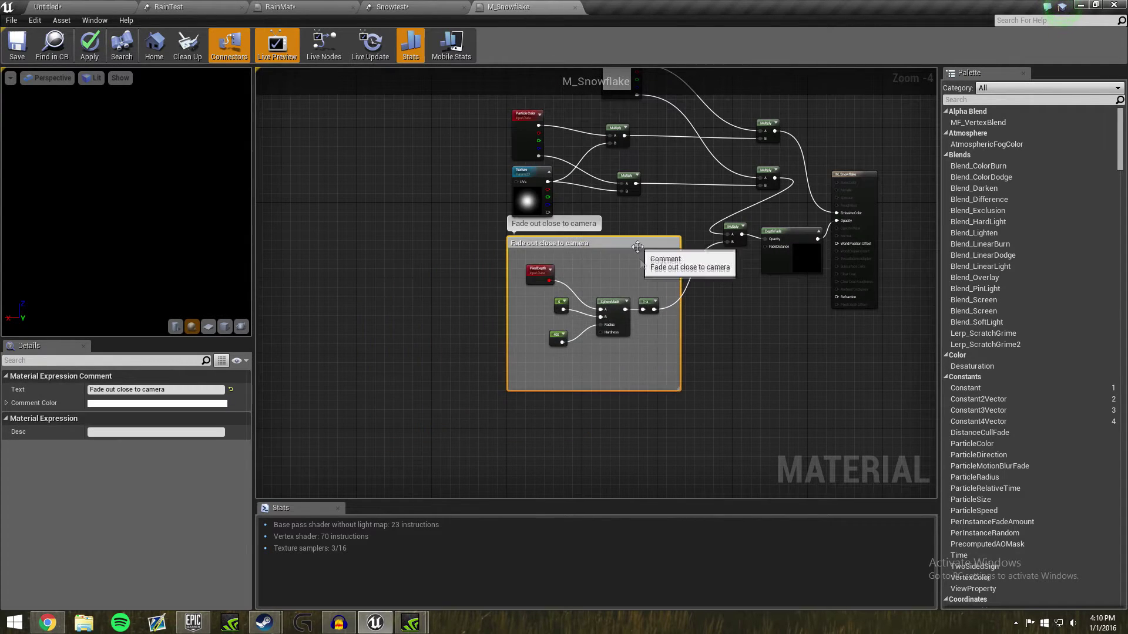
pyautogui.scroll(4, 660, 336)
pyautogui.click(415, 215)
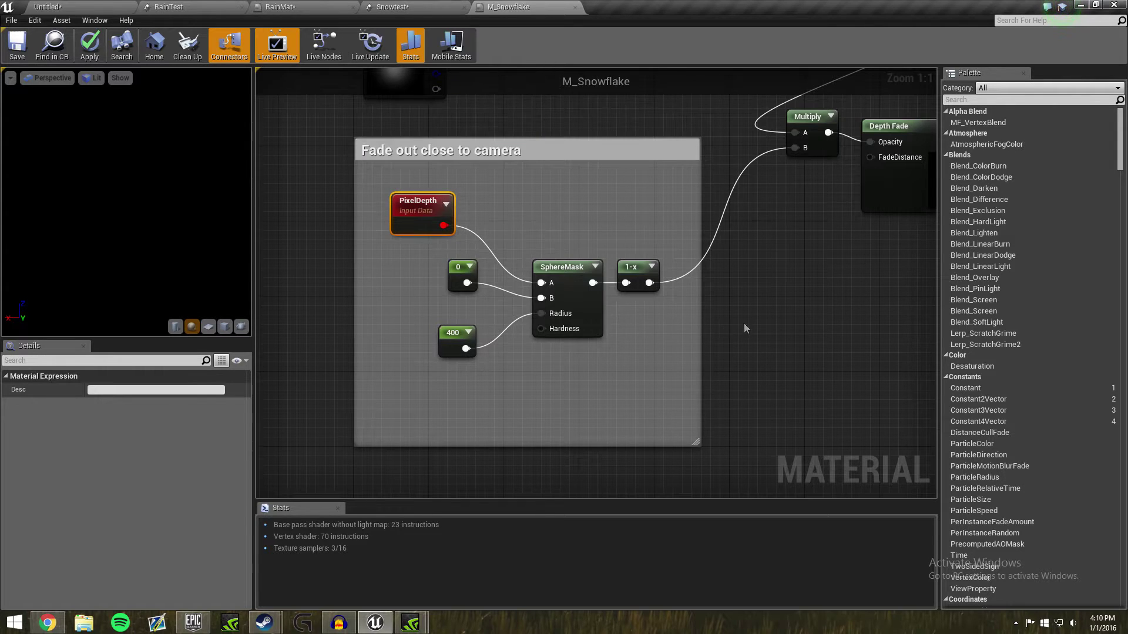
pyautogui.scroll(-1, 744, 328)
pyautogui.scroll(-1, 626, 432)
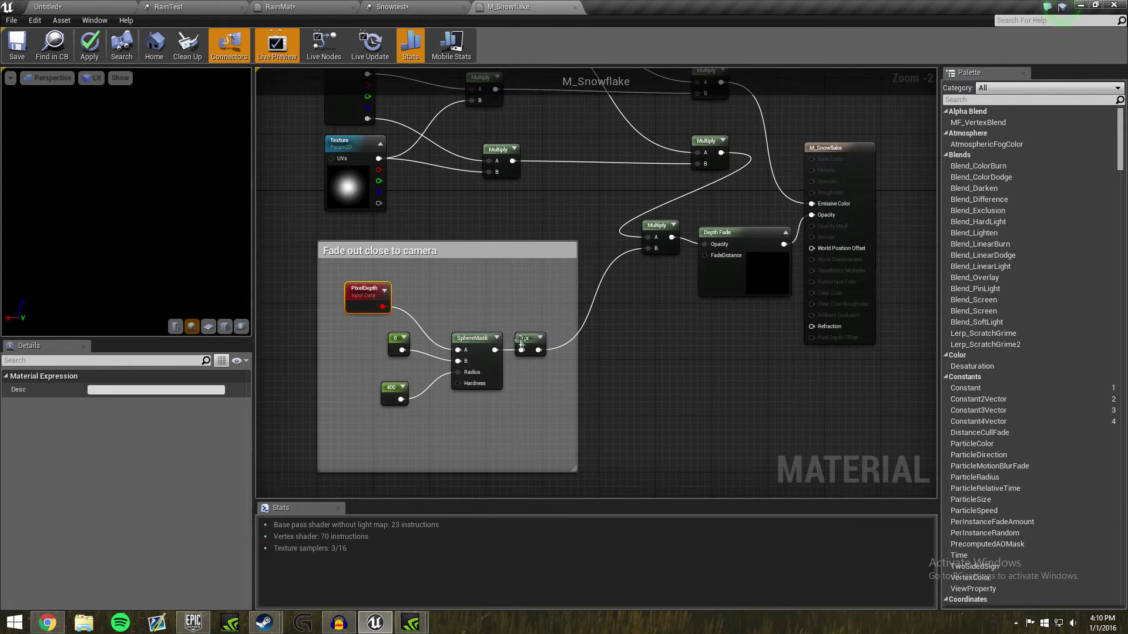
pyautogui.click(649, 328)
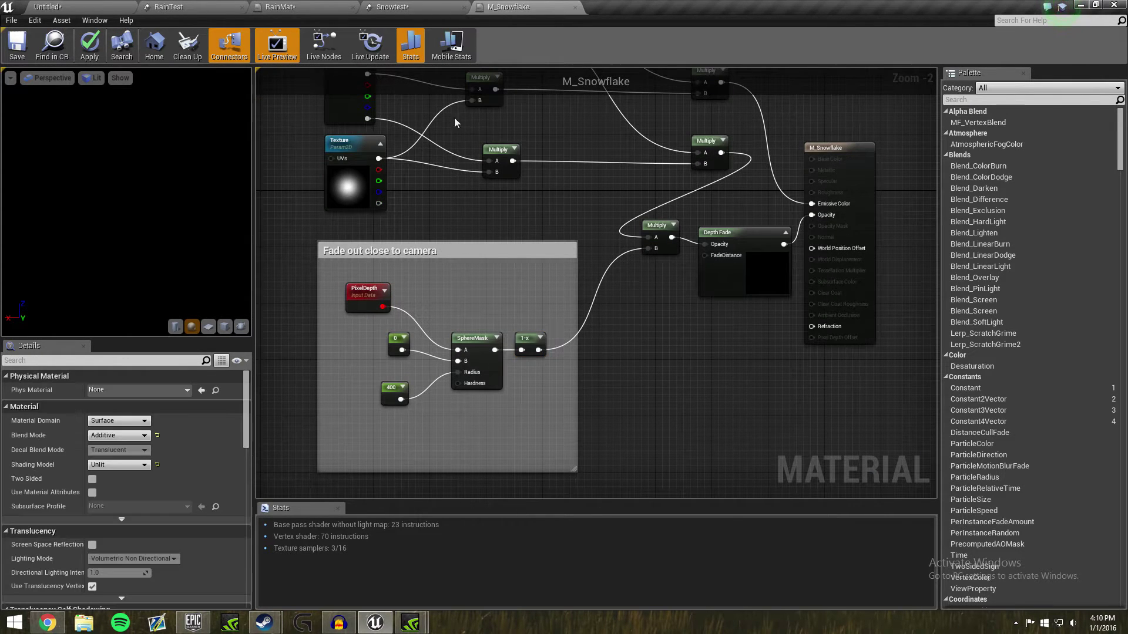
pyautogui.click(575, 8)
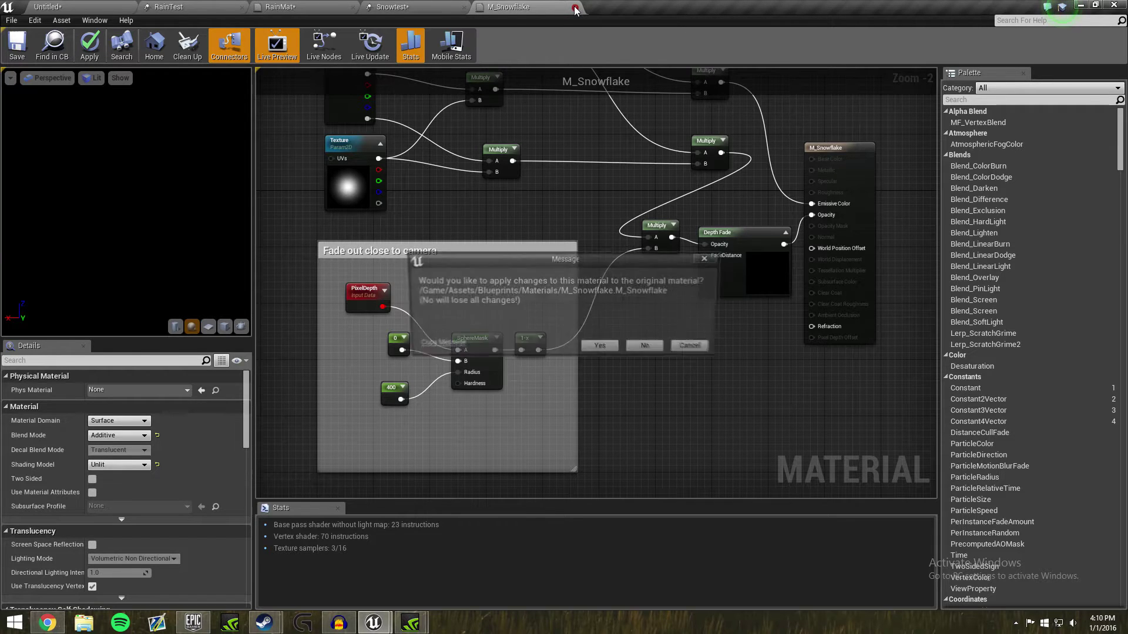
pyautogui.click(645, 347)
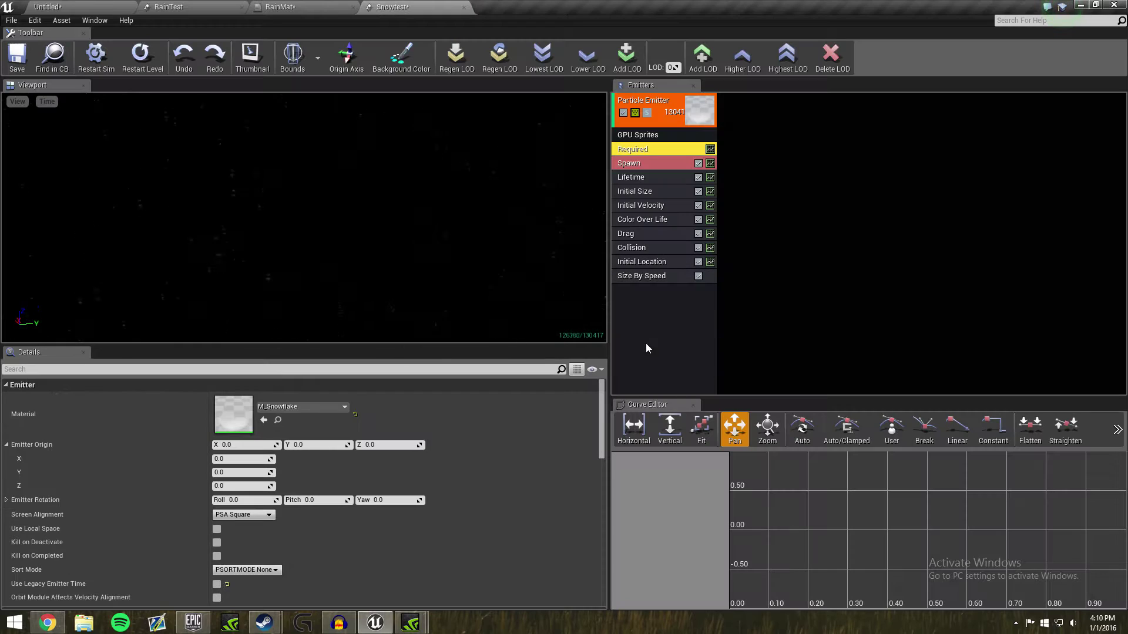
pyautogui.scroll(-1, 323, 432)
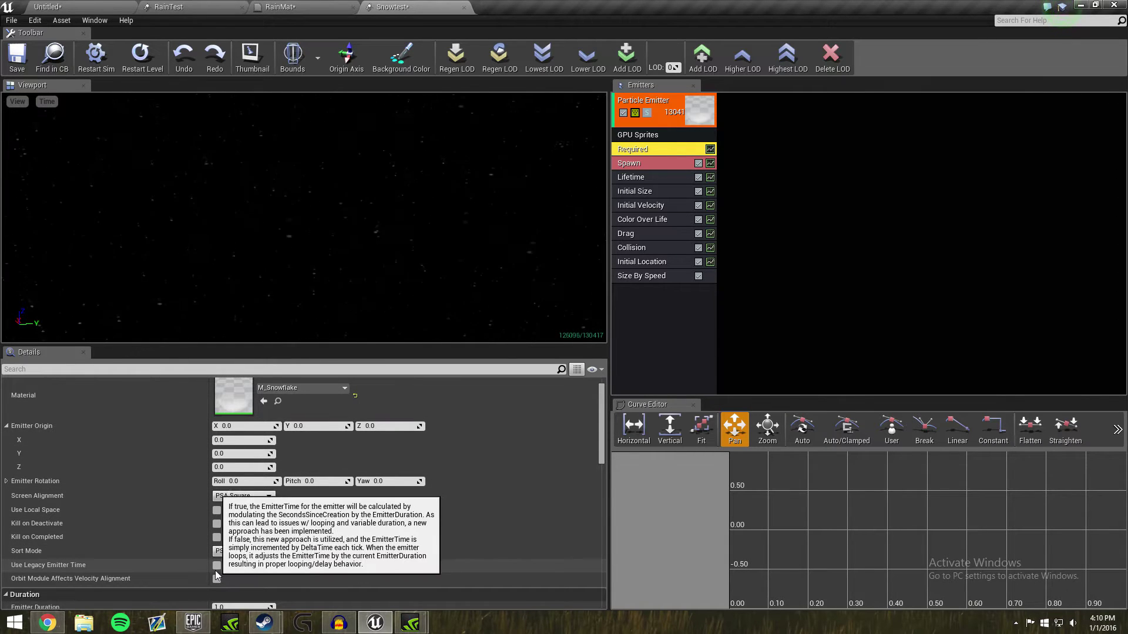
pyautogui.scroll(-5, 220, 529)
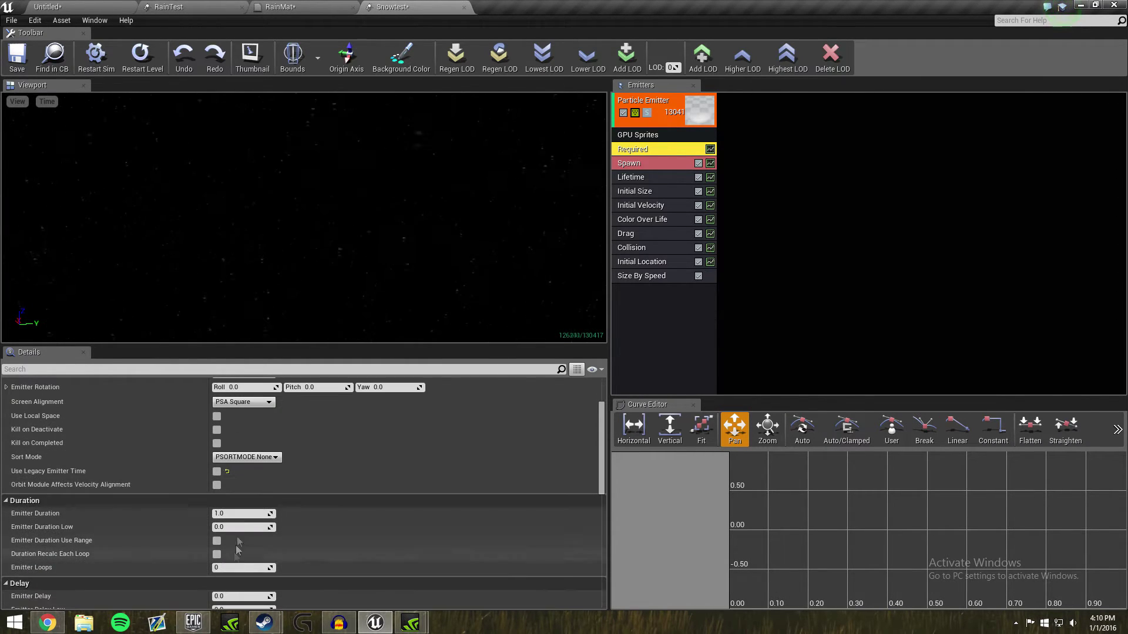
pyautogui.scroll(-10, 284, 478)
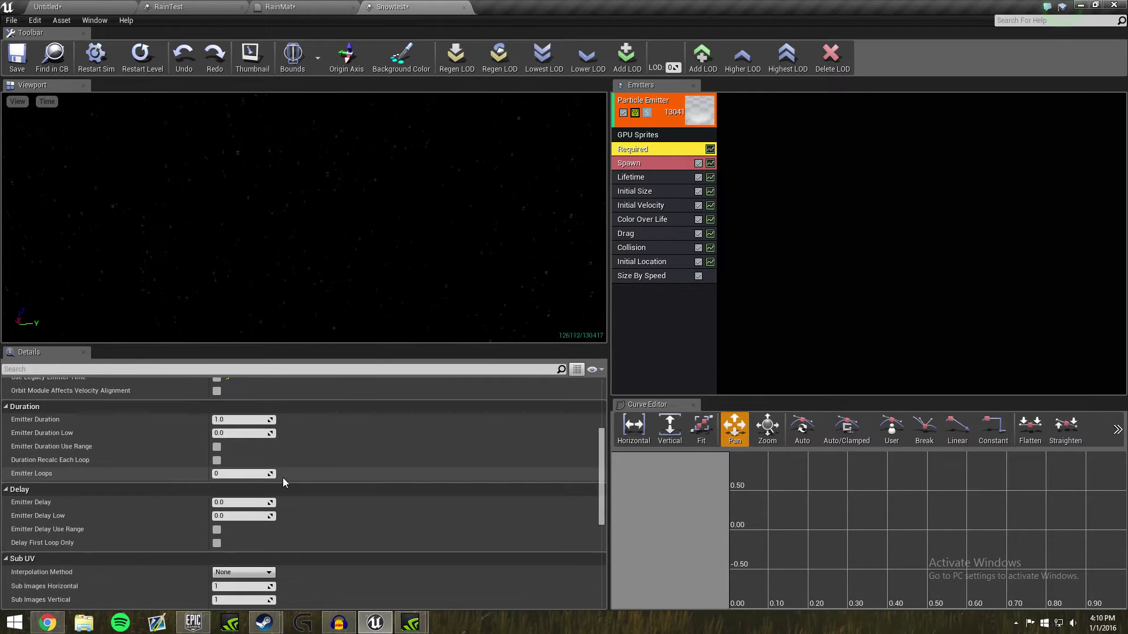
pyautogui.scroll(10, 288, 500)
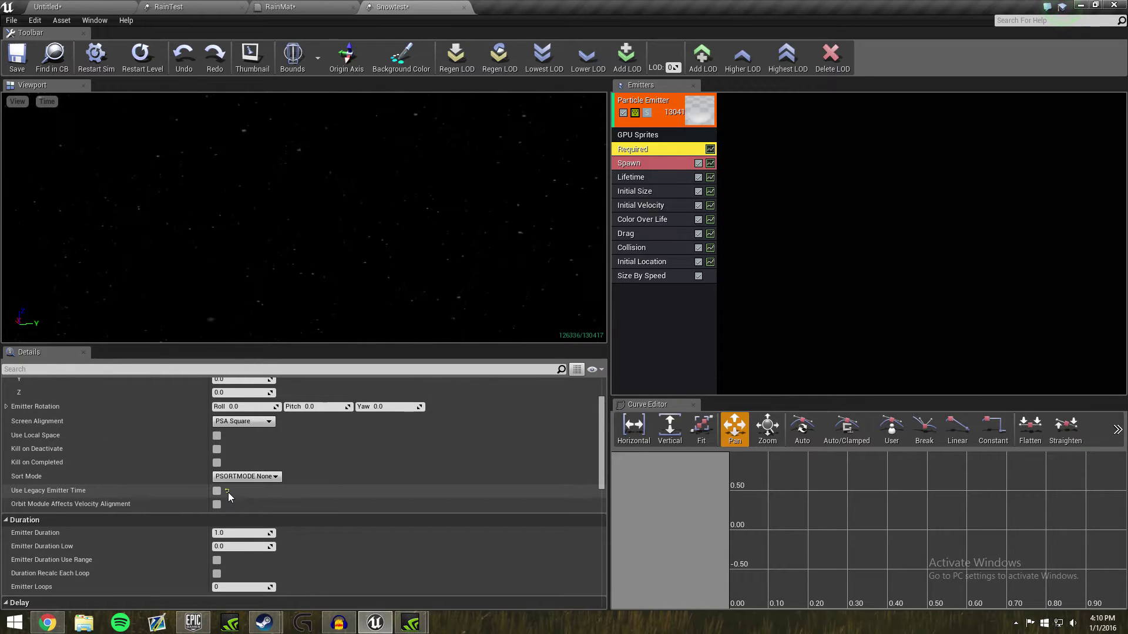
pyautogui.scroll(-12, 265, 479)
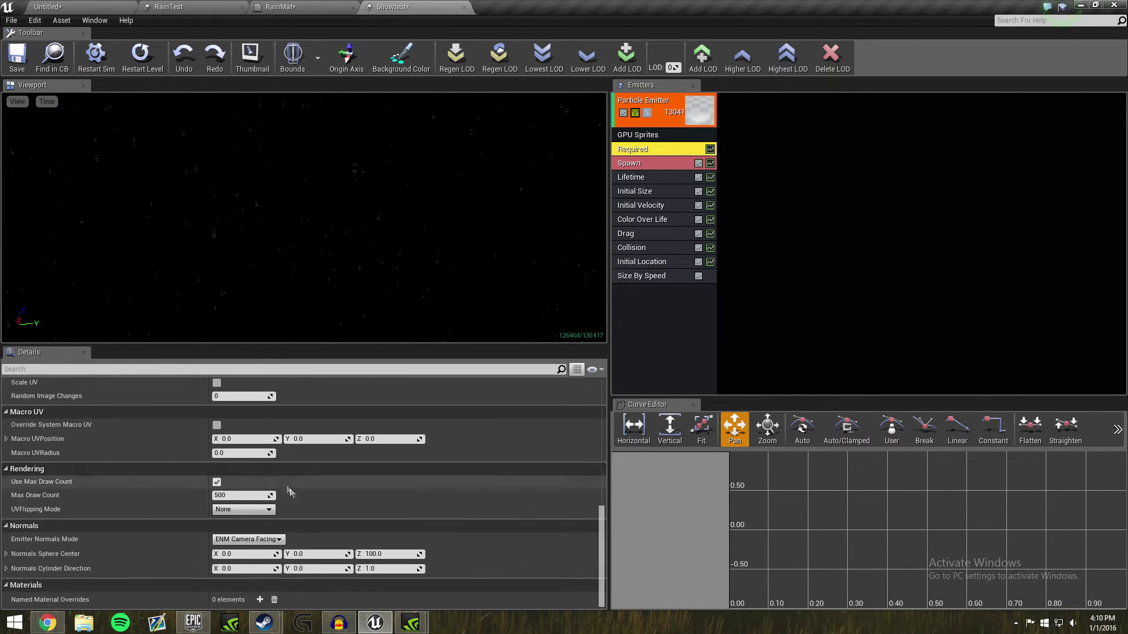
pyautogui.scroll(12, 361, 532)
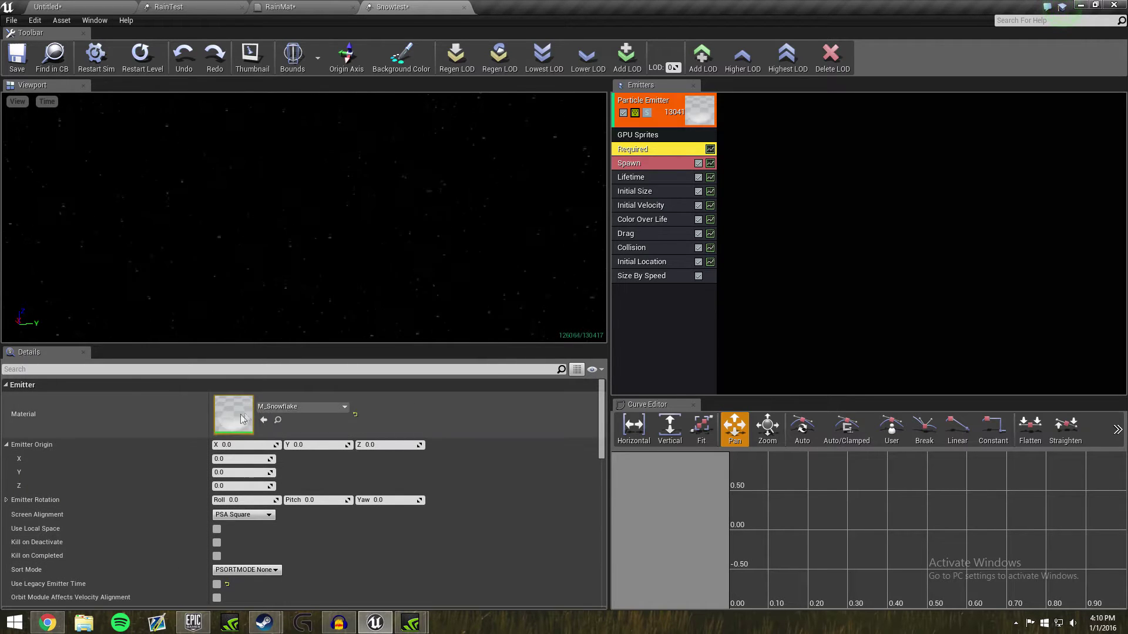
pyautogui.click(644, 164)
# Expand the Spawn module's Rate to reveal its constant of 13000.
pyautogui.click(6, 399)
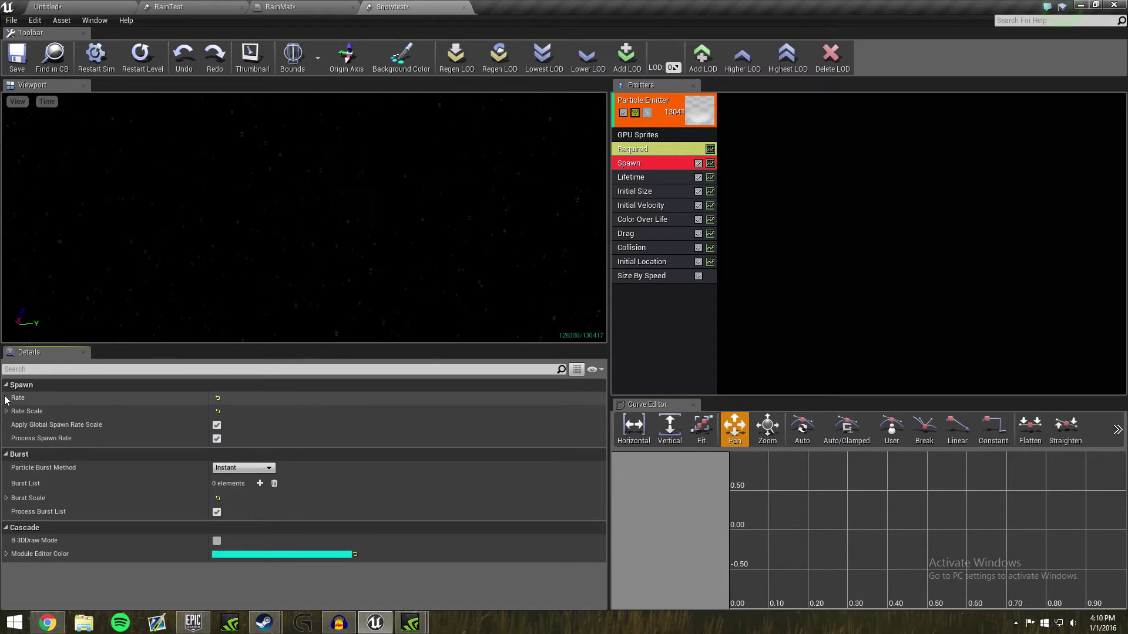
pyautogui.click(6, 398)
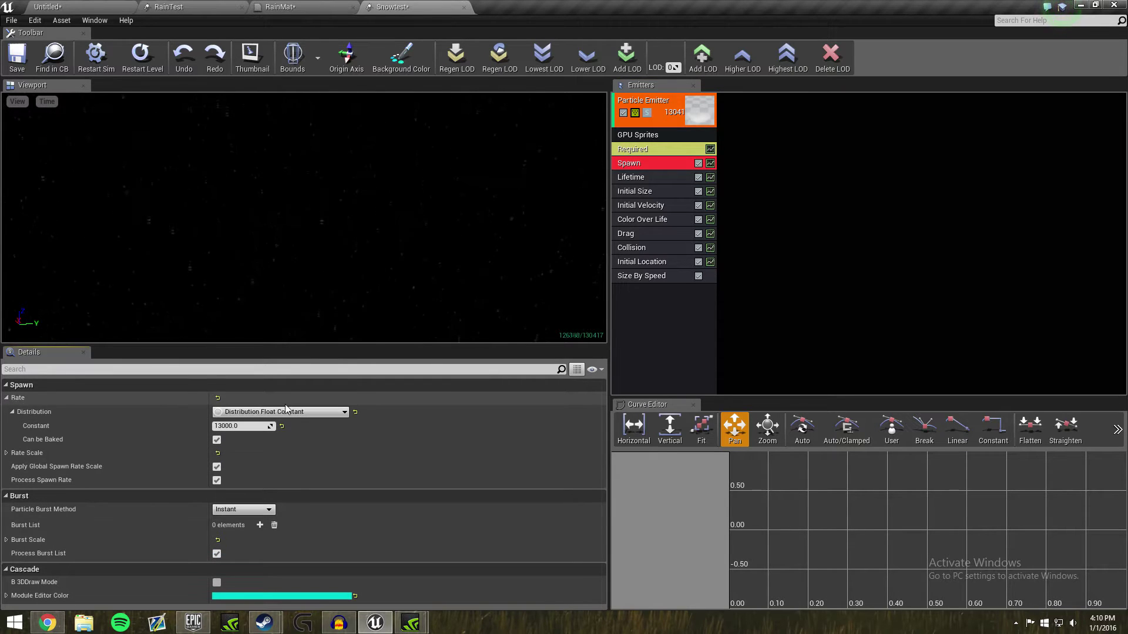
pyautogui.rightClick(653, 139)
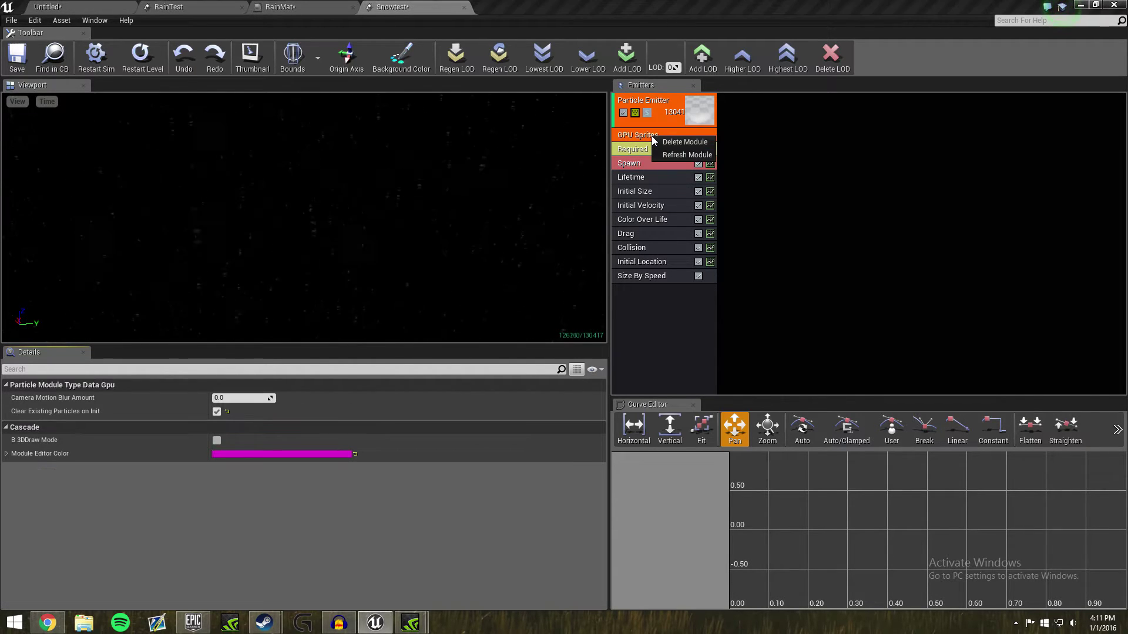
pyautogui.rightClick(664, 329)
pyautogui.moveTo(708, 371)
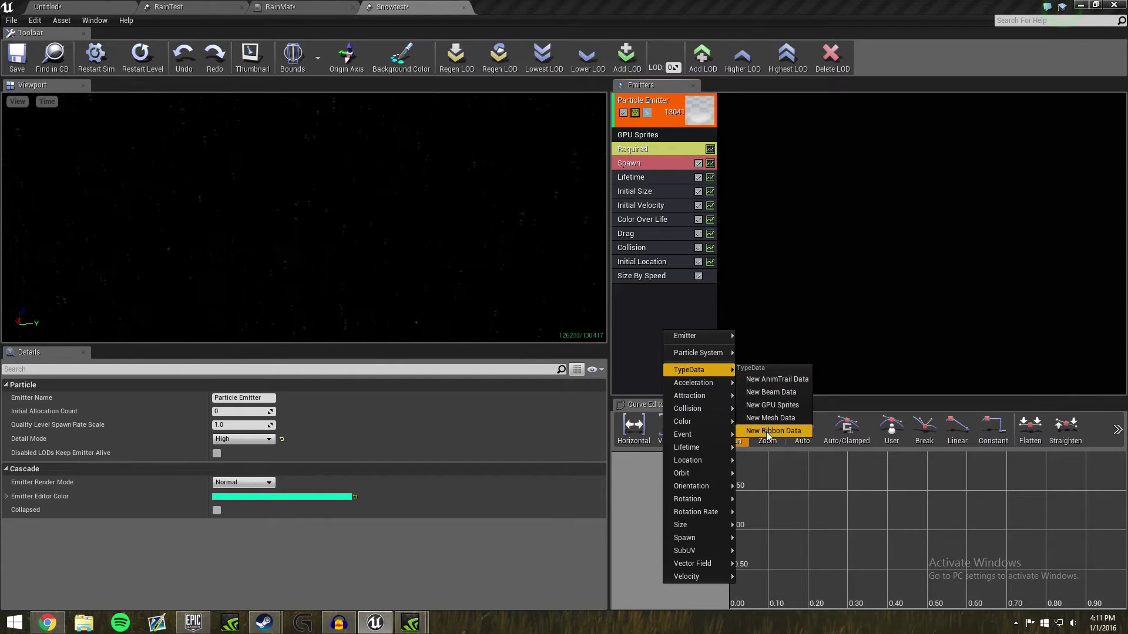
pyautogui.click(682, 319)
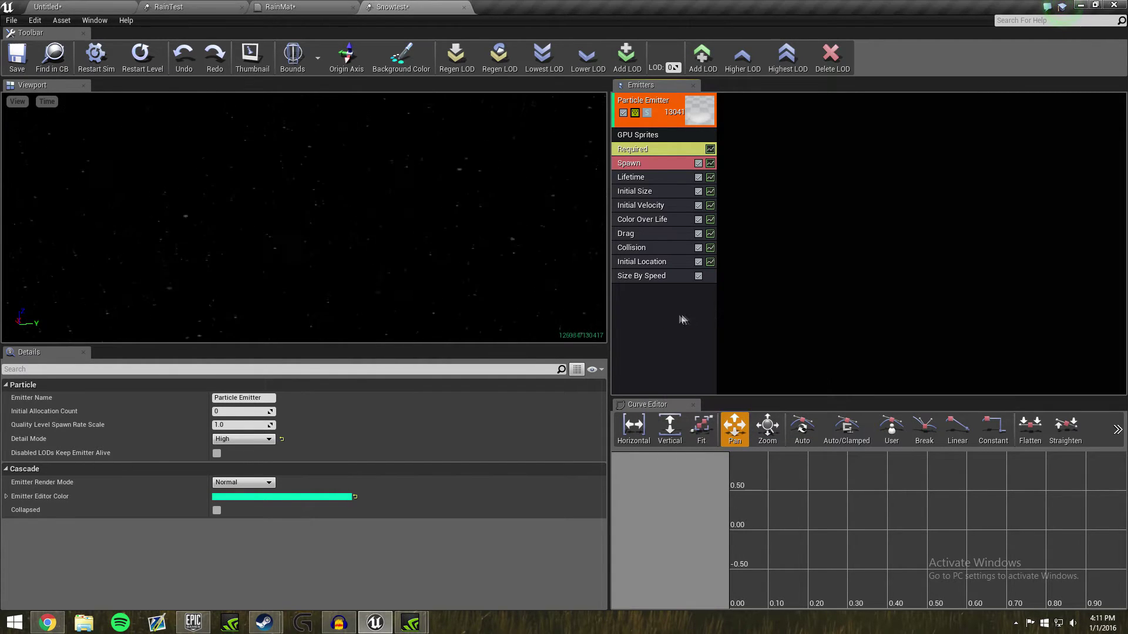
pyautogui.moveTo(329, 241); pyautogui.dragTo(352, 241)
pyautogui.click(649, 168)
# Try a spawn rate of 30000 in the preview, then settle on 14000.
pyautogui.click(268, 425)
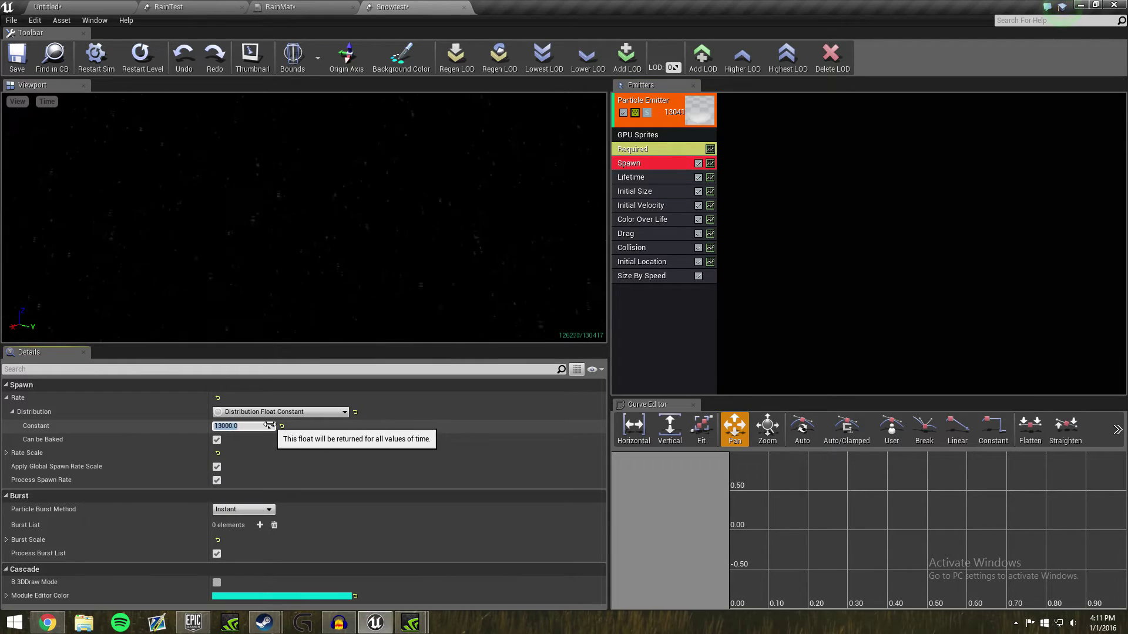
pyautogui.write('30000')
pyautogui.press('Return')
pyautogui.click(336, 230)
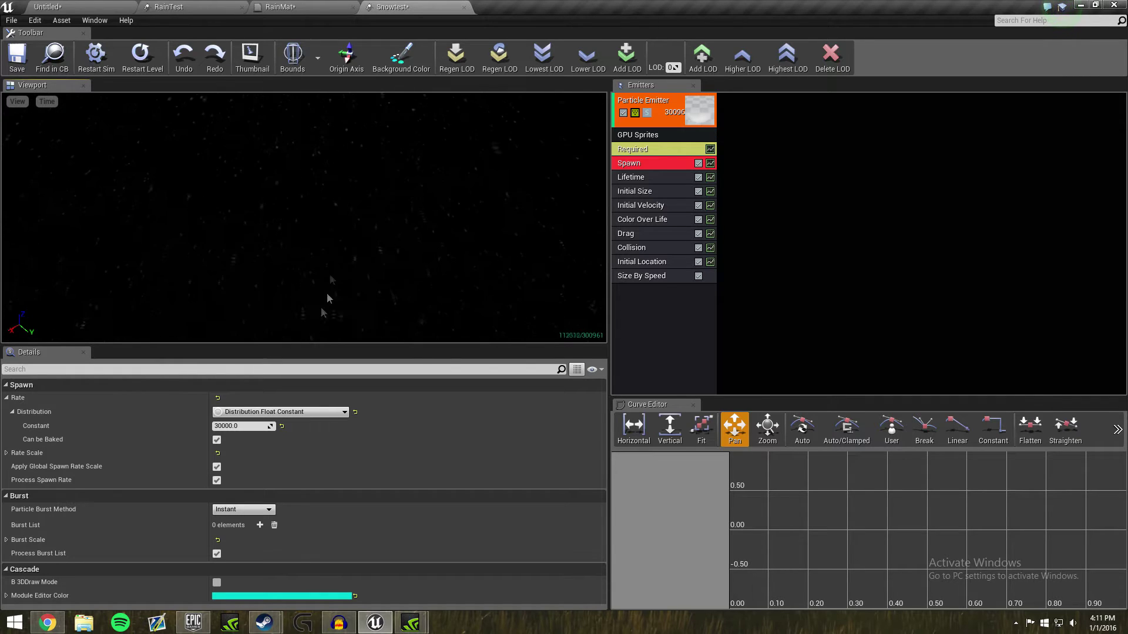
pyautogui.click(239, 427)
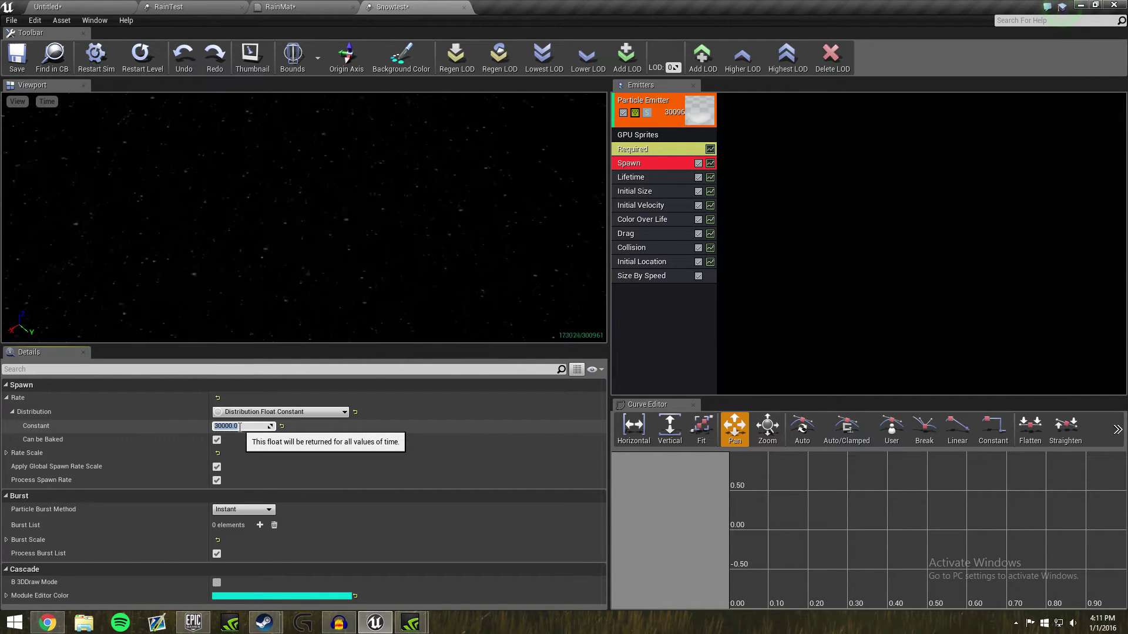
pyautogui.write('14000')
pyautogui.press('Return')
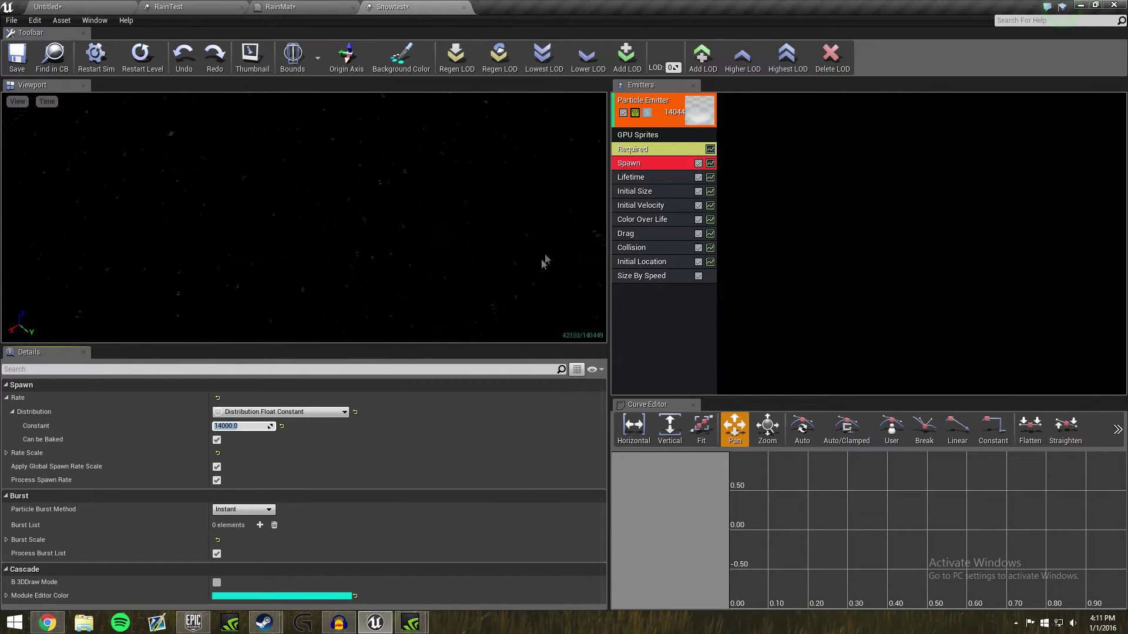
# Expand Rate Scale and Burst Scale to confirm both stay at 1.0.
pyautogui.click(7, 454)
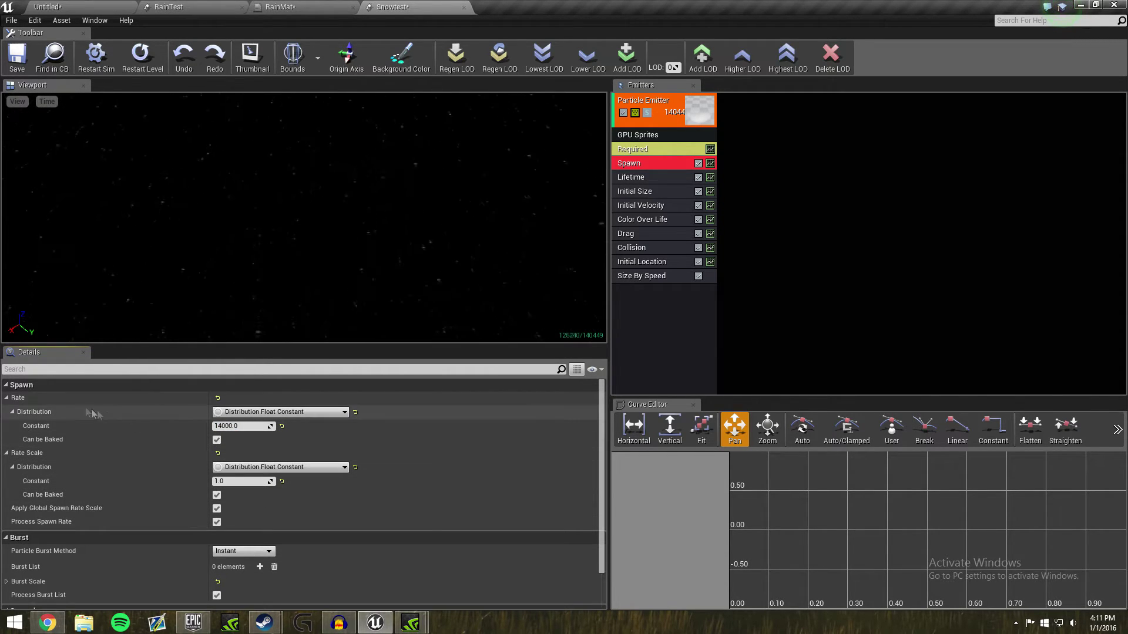
pyautogui.scroll(-2, 291, 466)
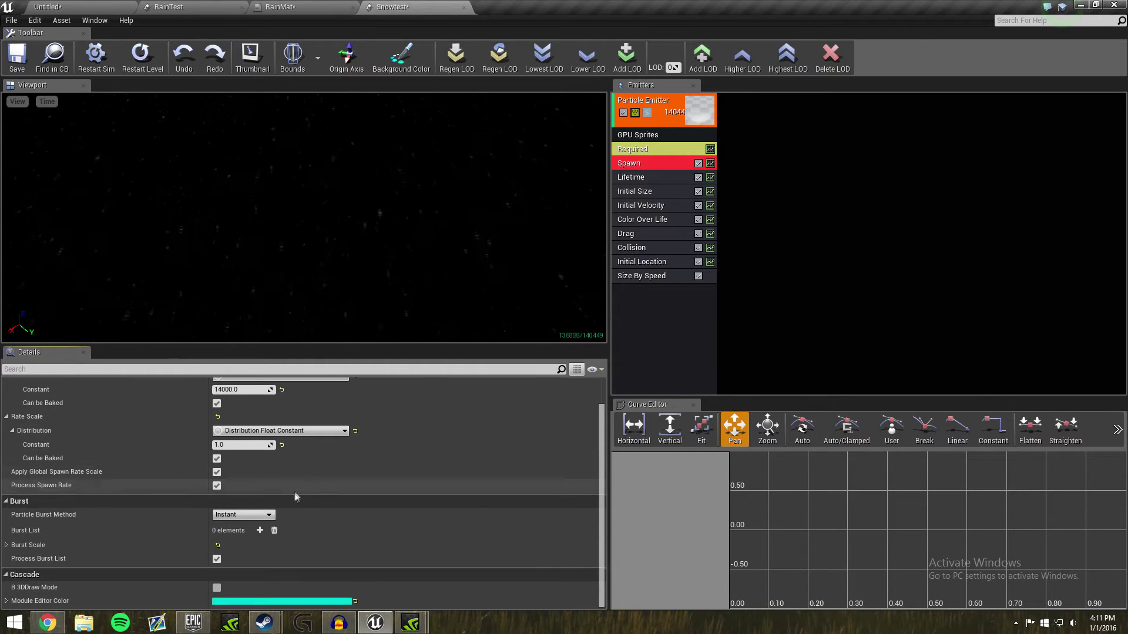
pyautogui.click(7, 545)
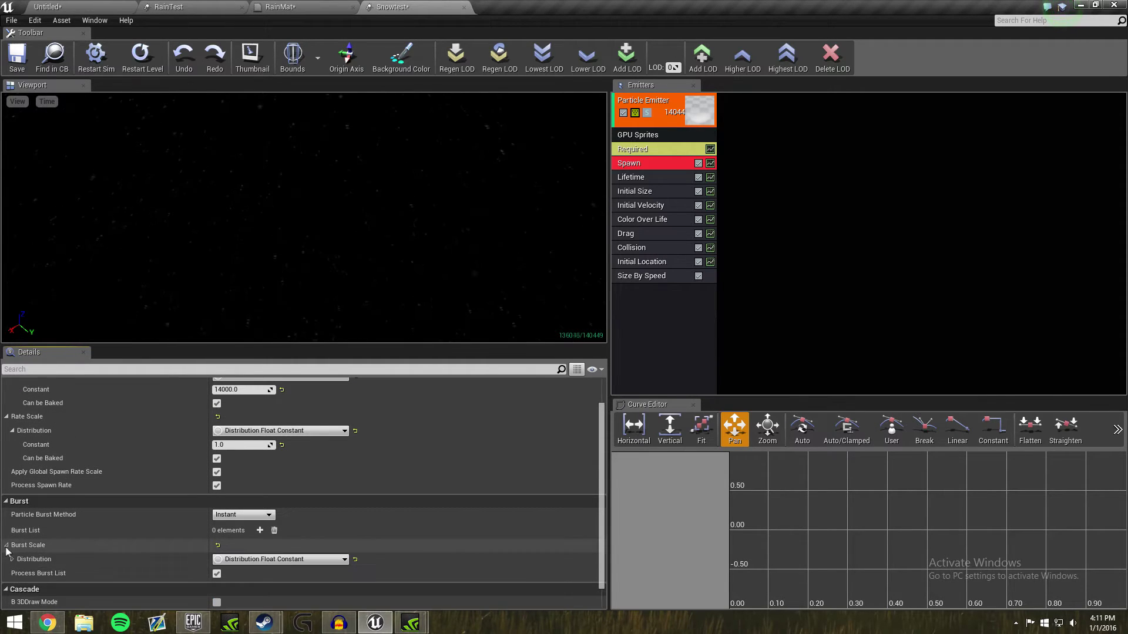
pyautogui.click(12, 559)
pyautogui.scroll(-2, 176, 529)
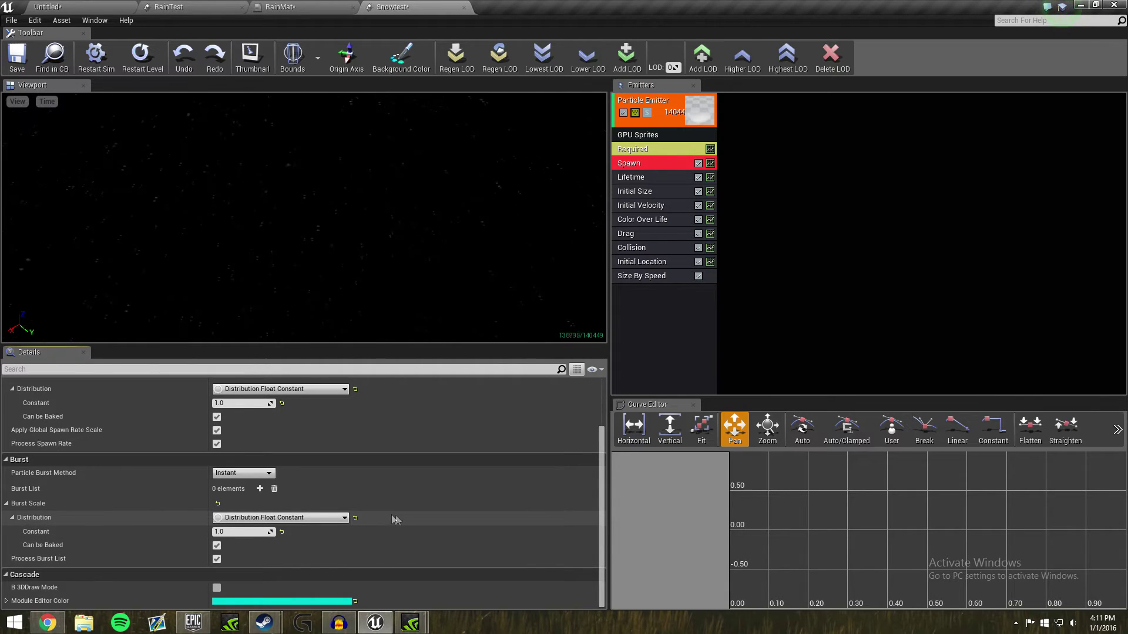
pyautogui.click(640, 177)
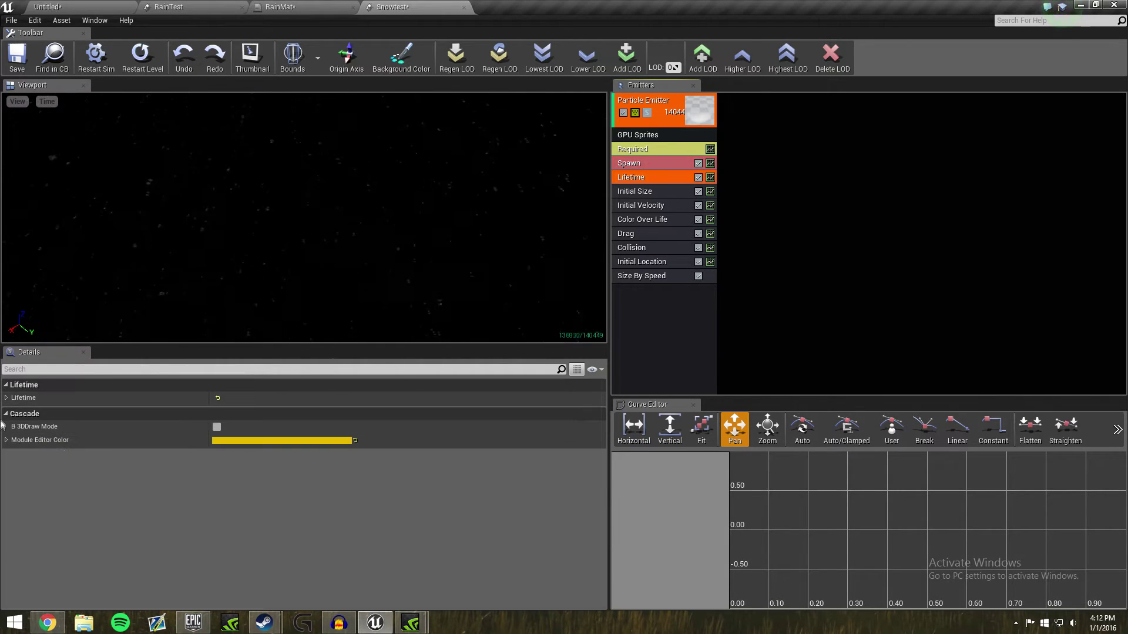
# Reveal the snow's Lifetime range of 5 to 10 and orbit the preview.
pyautogui.click(6, 399)
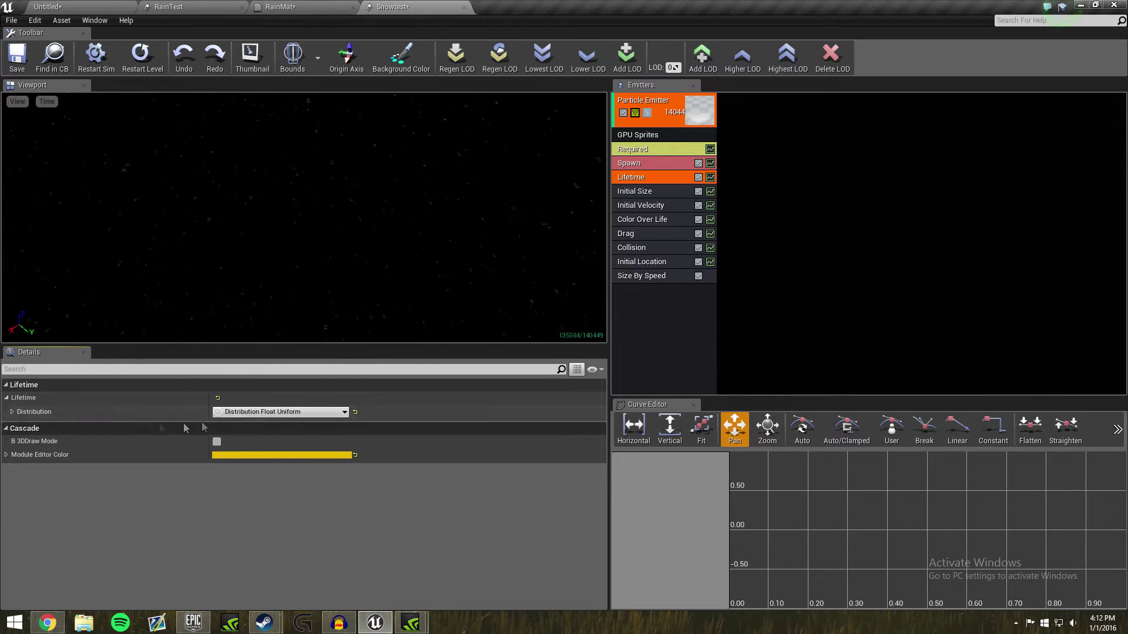
pyautogui.click(13, 412)
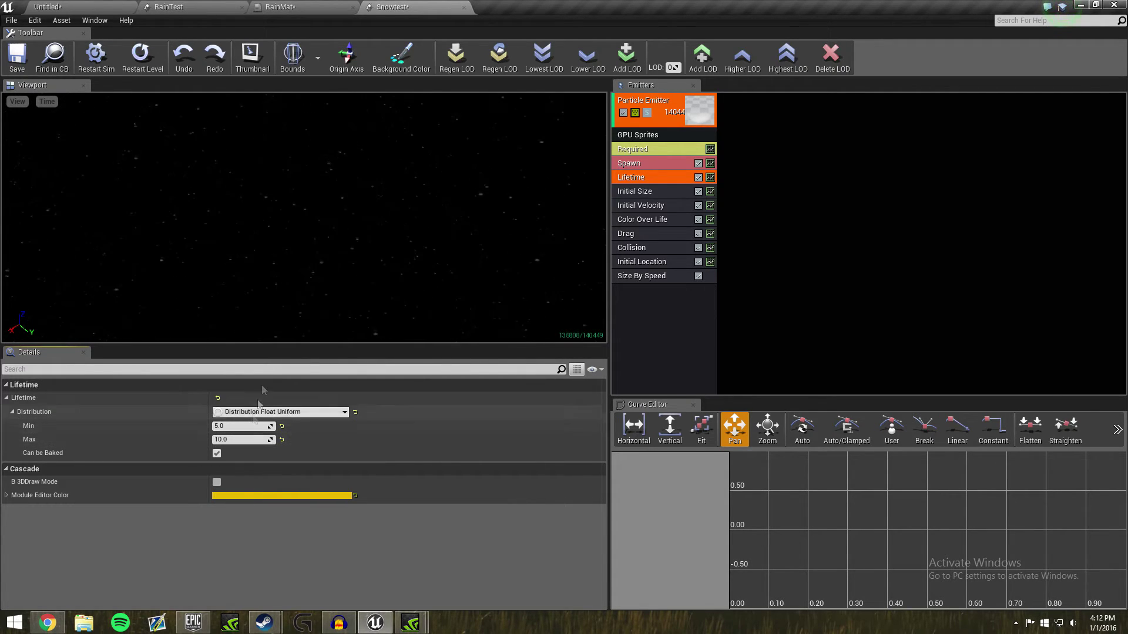
pyautogui.moveTo(265, 282); pyautogui.dragTo(282, 276)
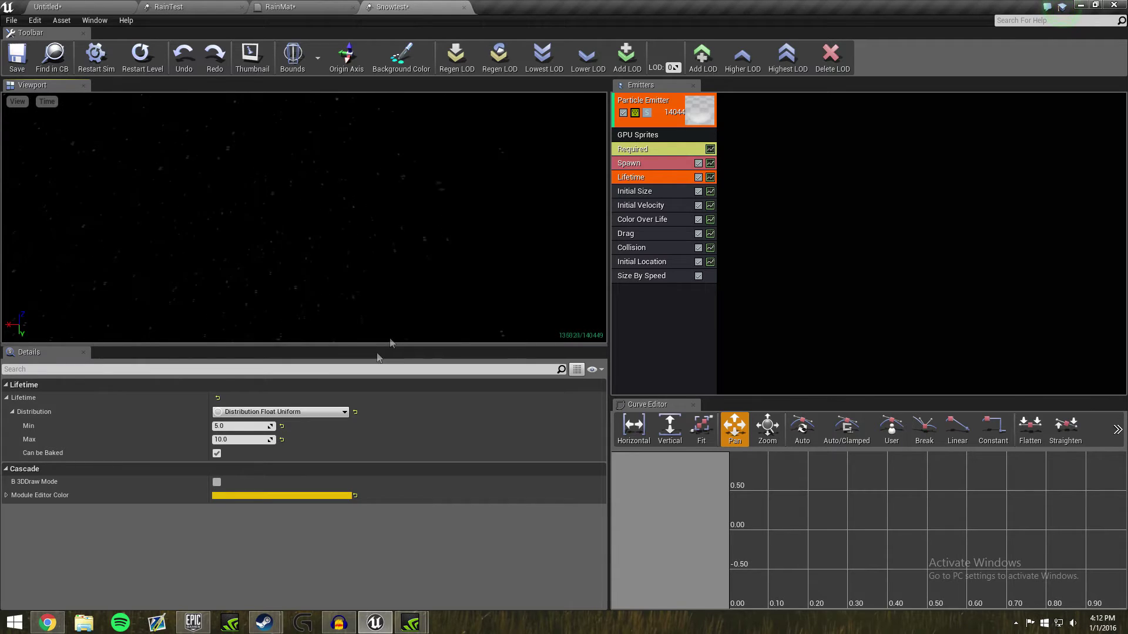
# Reveal the Initial Size module's start size range of 0 to 6.
pyautogui.click(654, 196)
pyautogui.click(7, 399)
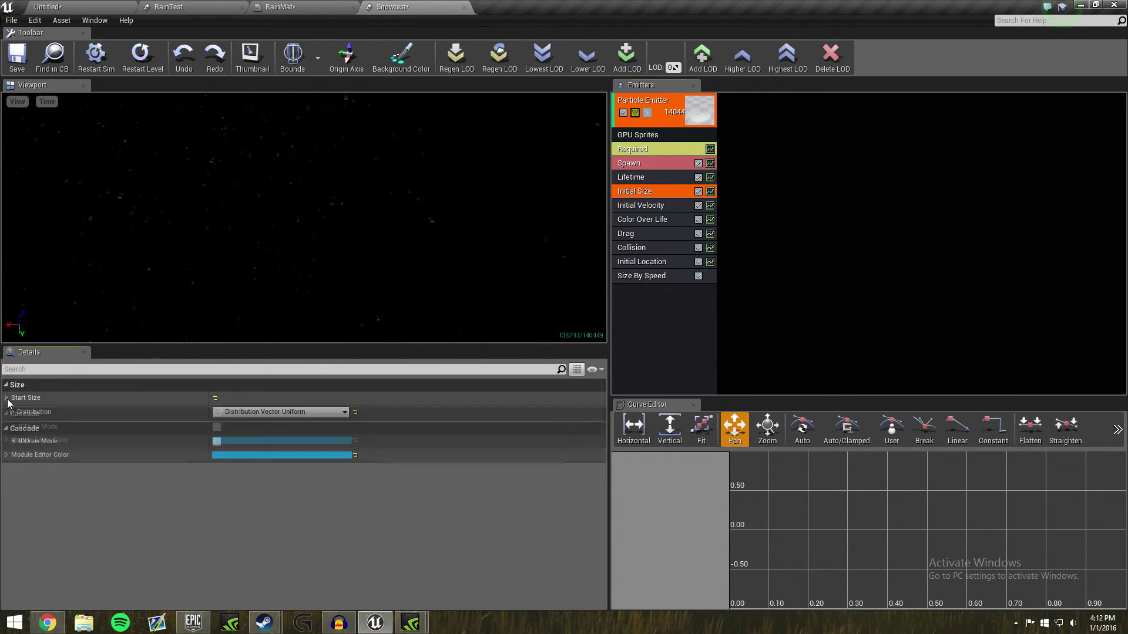
pyautogui.click(13, 412)
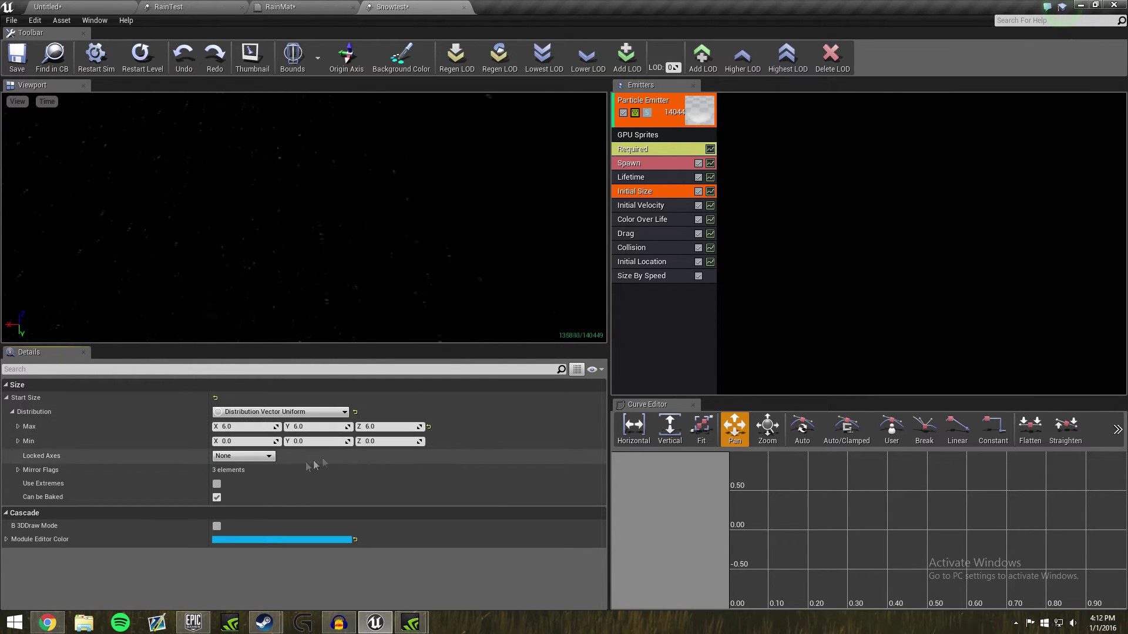
pyautogui.click(660, 204)
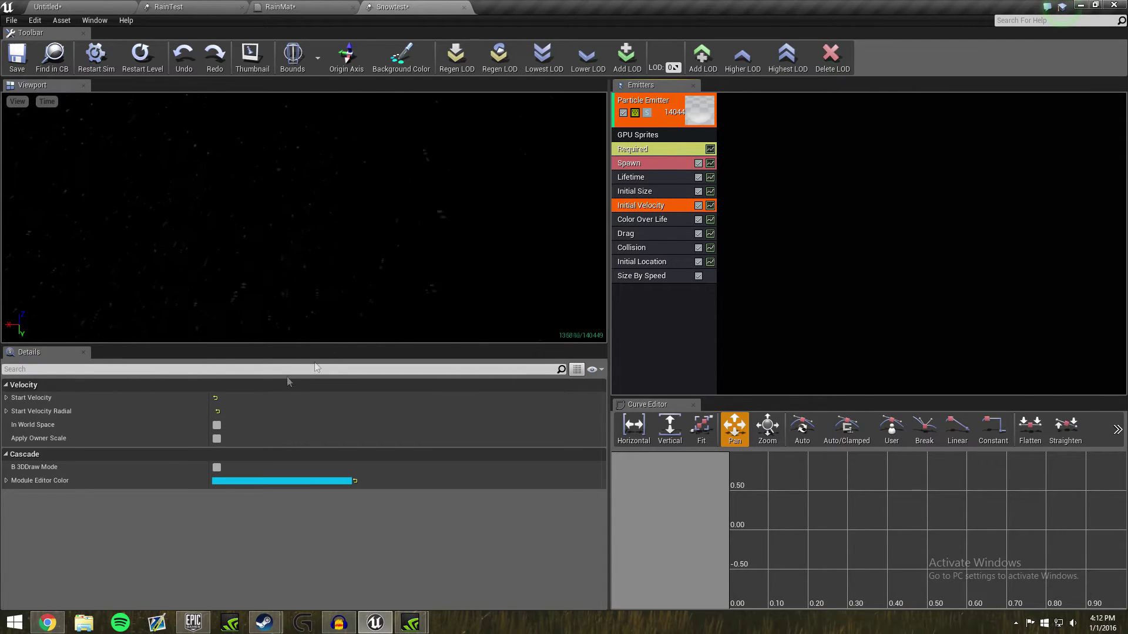
# Inspect start velocity from (-15,-6,-100) to (15,6,-150) and the zero radial velocity.
pyautogui.click(6, 398)
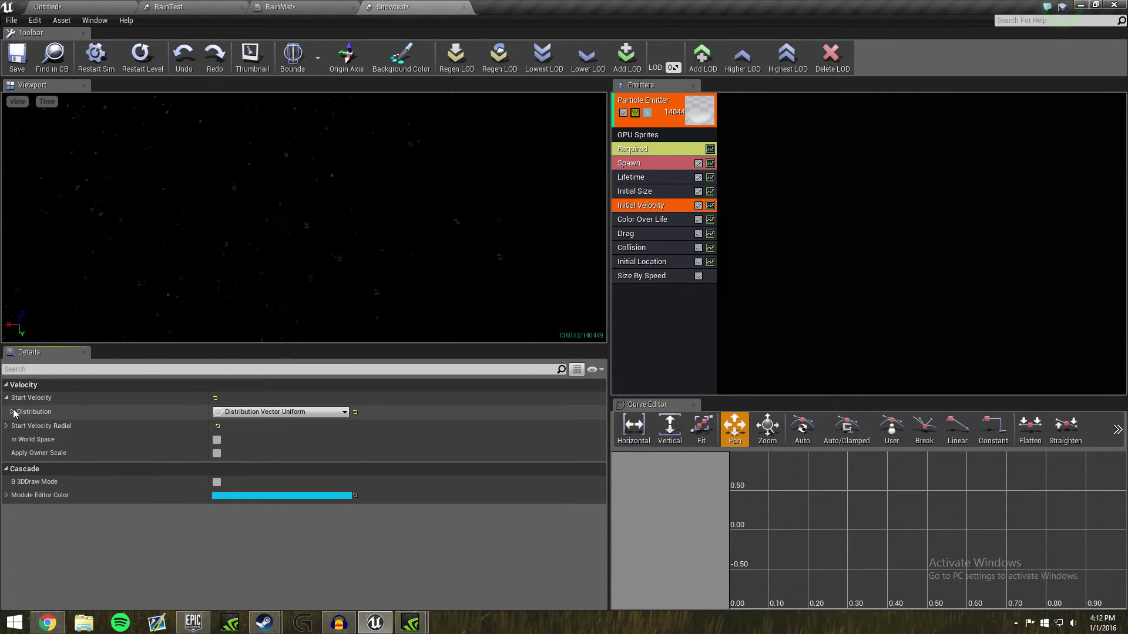
pyautogui.click(13, 412)
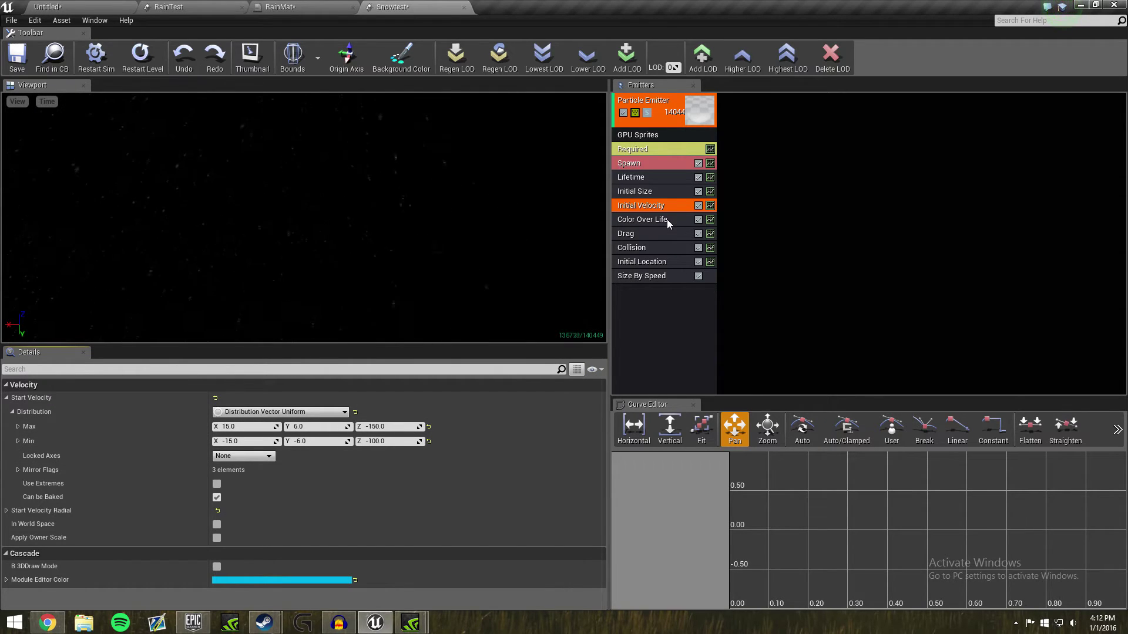
pyautogui.click(6, 512)
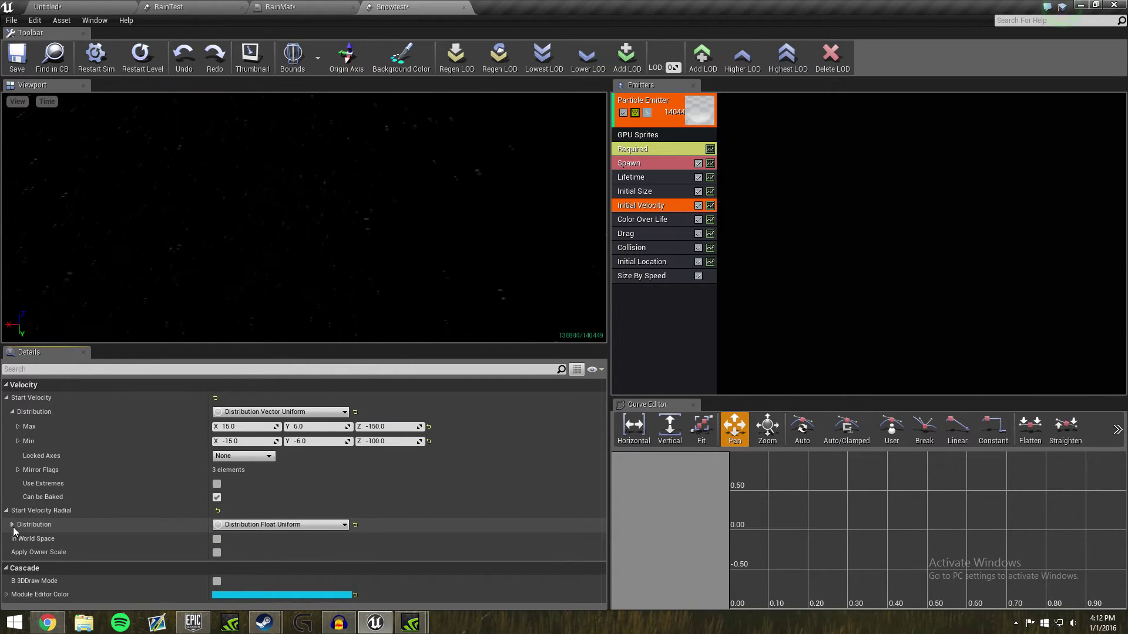
pyautogui.click(12, 524)
pyautogui.scroll(-2, 108, 530)
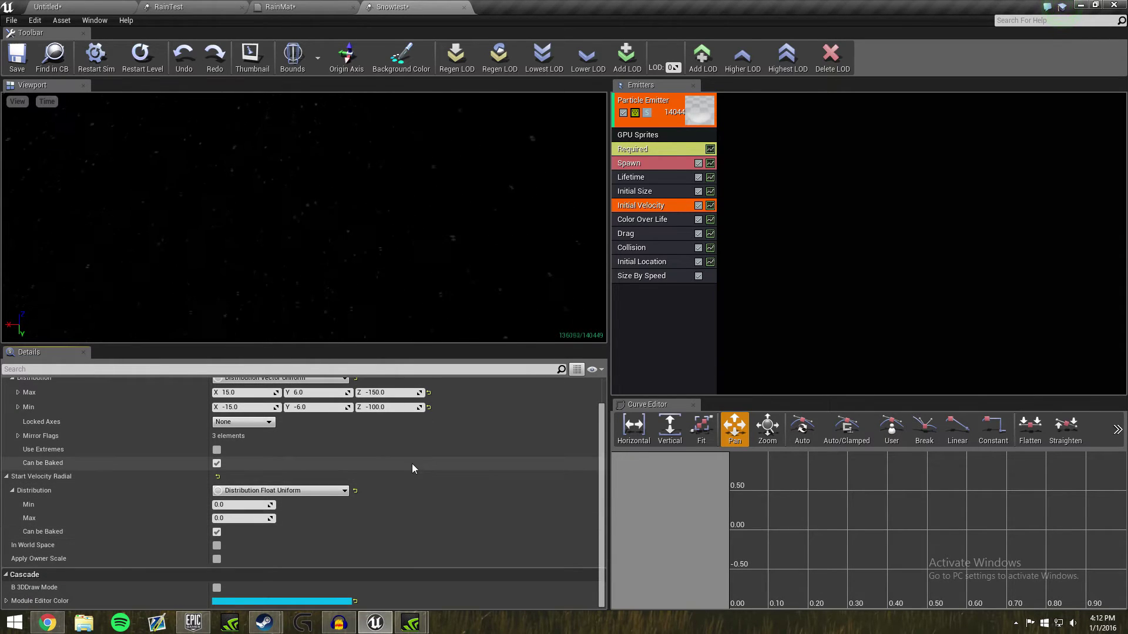
pyautogui.click(642, 221)
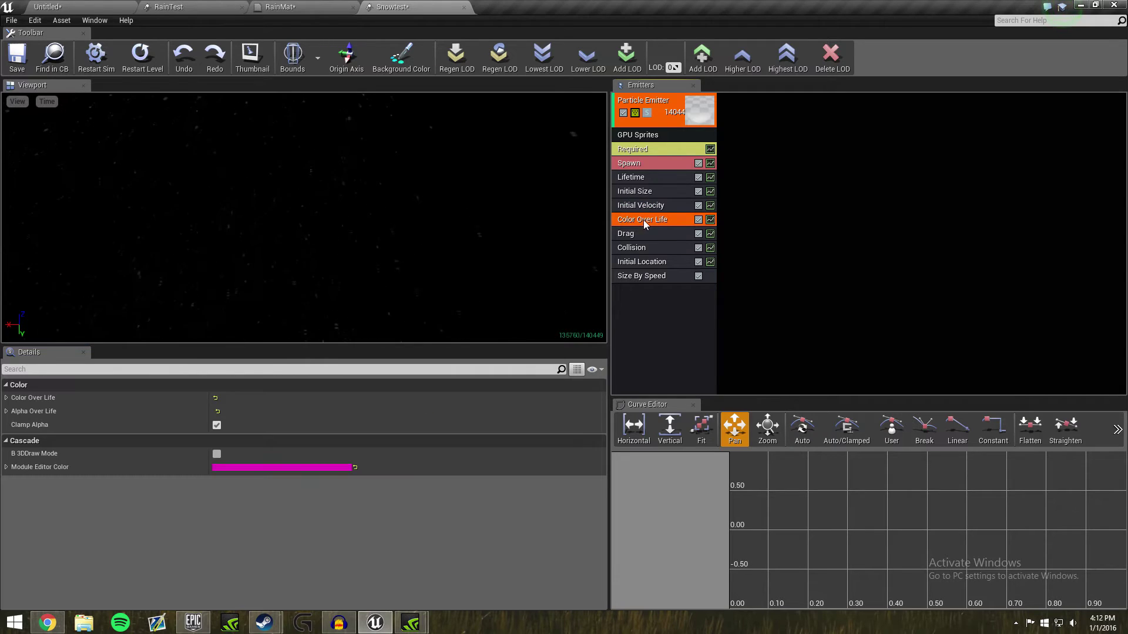
# Expand Color Over Life's curve and inspect the values of its two points.
pyautogui.click(6, 398)
pyautogui.click(12, 411)
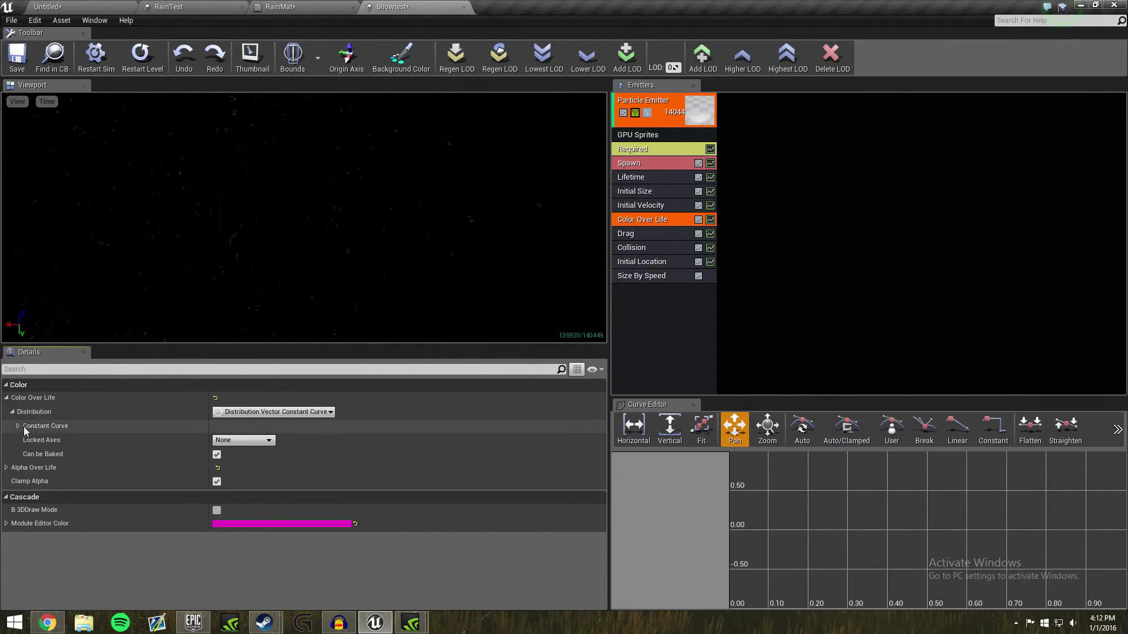
pyautogui.click(18, 426)
pyautogui.click(24, 441)
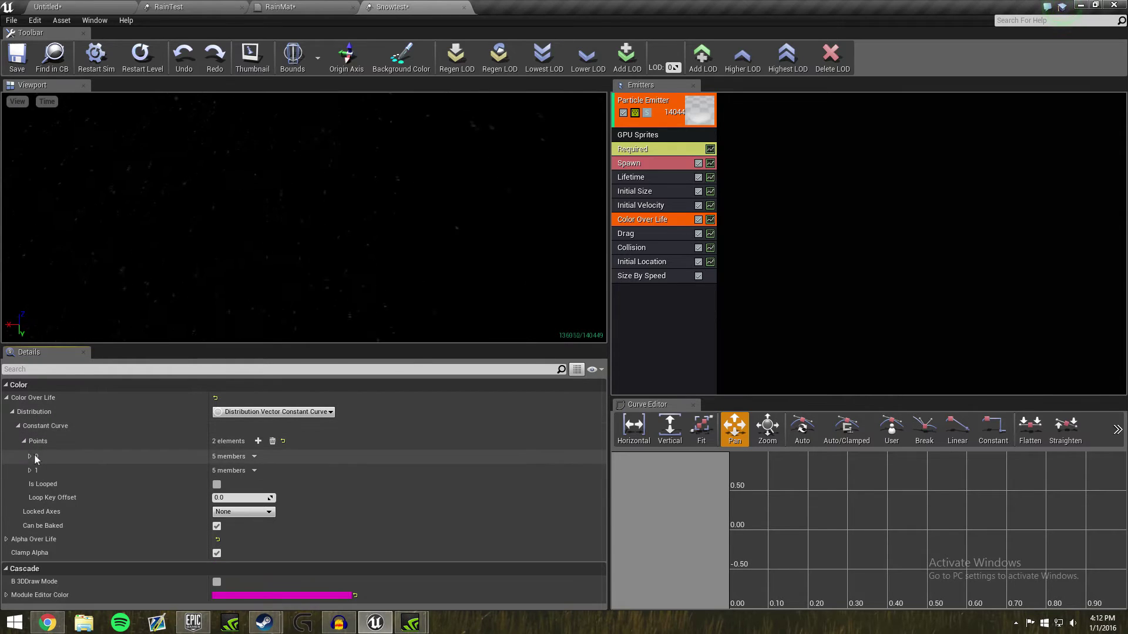
pyautogui.click(29, 456)
pyautogui.click(29, 455)
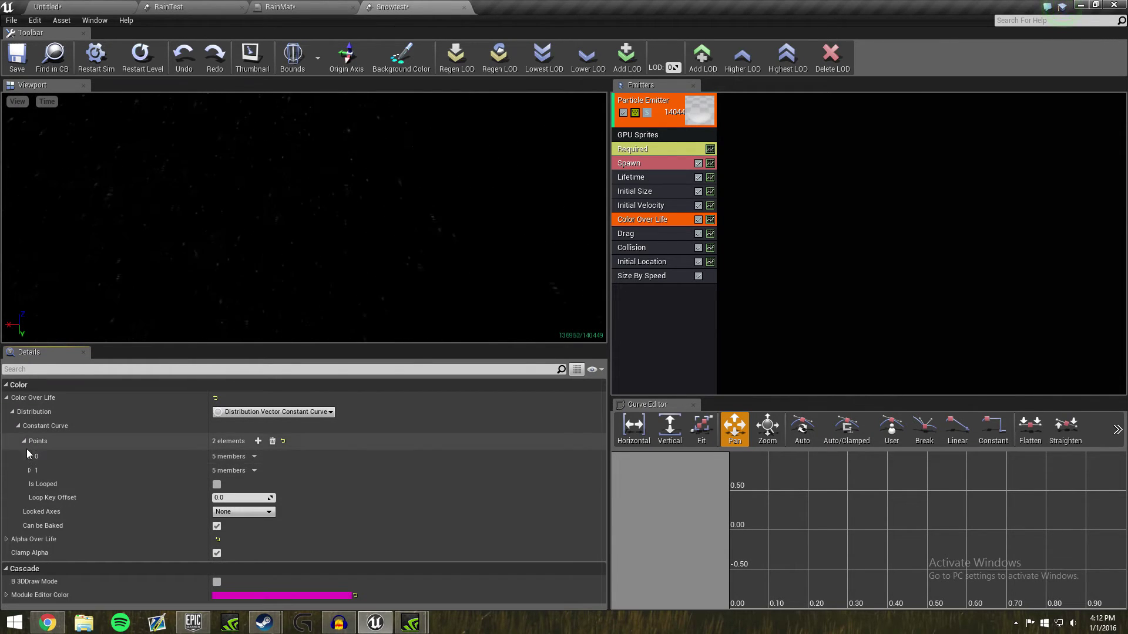
pyautogui.click(29, 471)
pyautogui.click(29, 472)
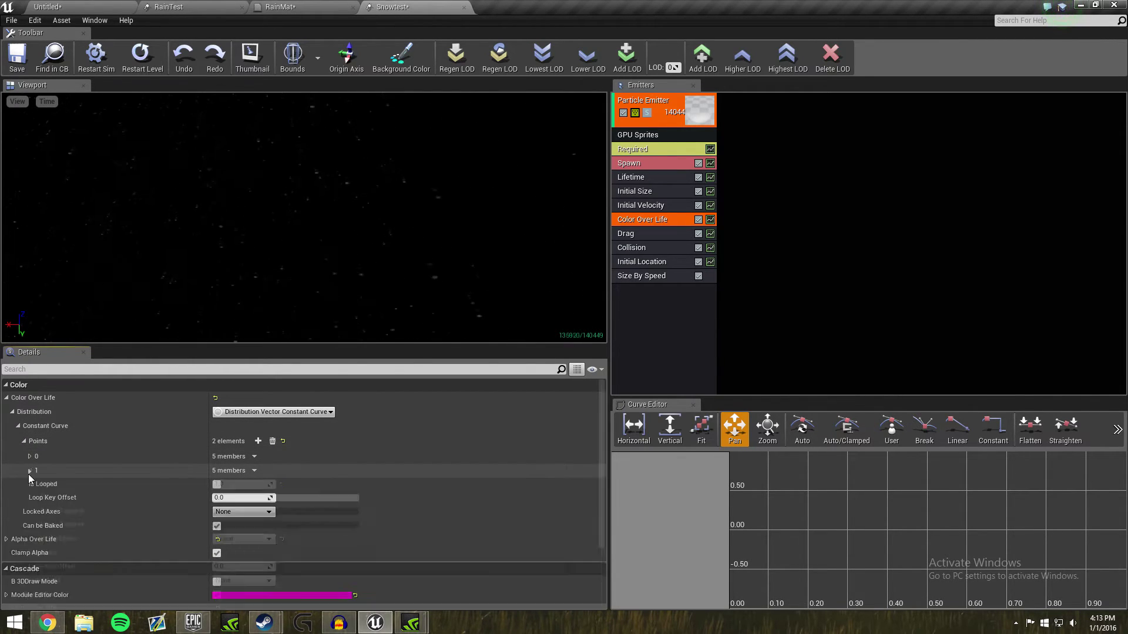
# Expand Alpha Over Life, check the 0.1 drag coefficient, and show the Collision settings.
pyautogui.click(6, 539)
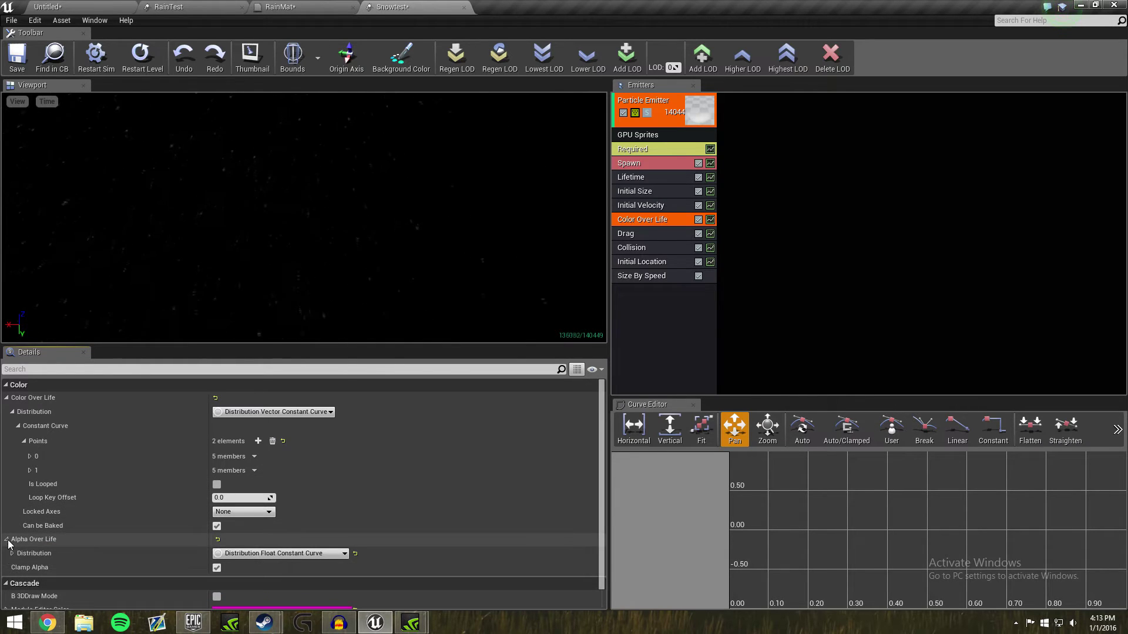
pyautogui.scroll(-1, 58, 523)
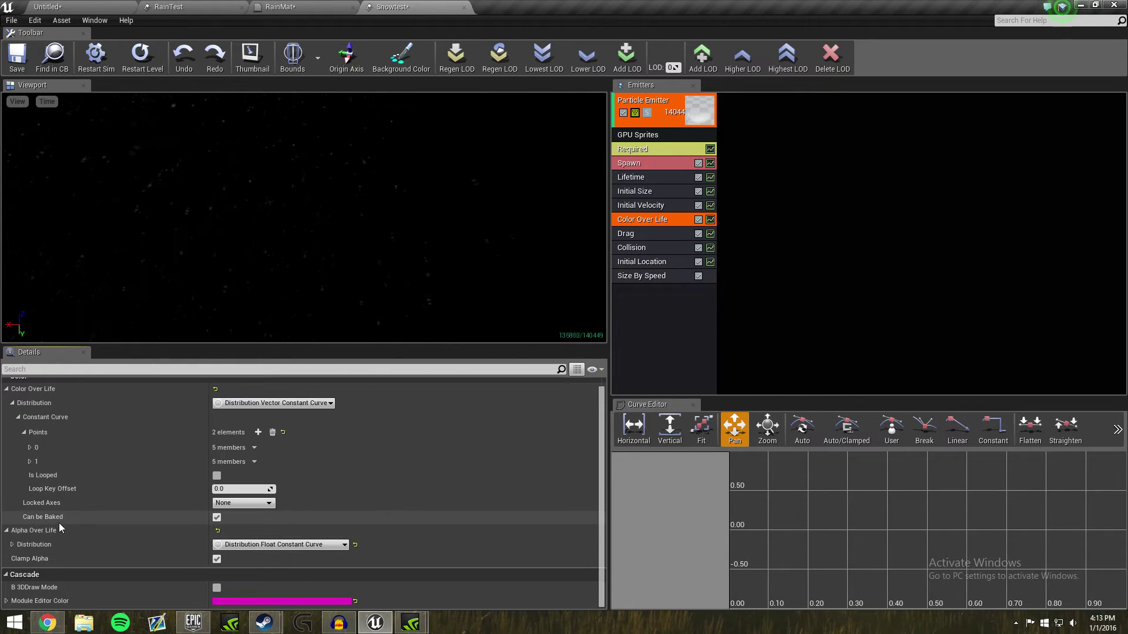
pyautogui.click(632, 235)
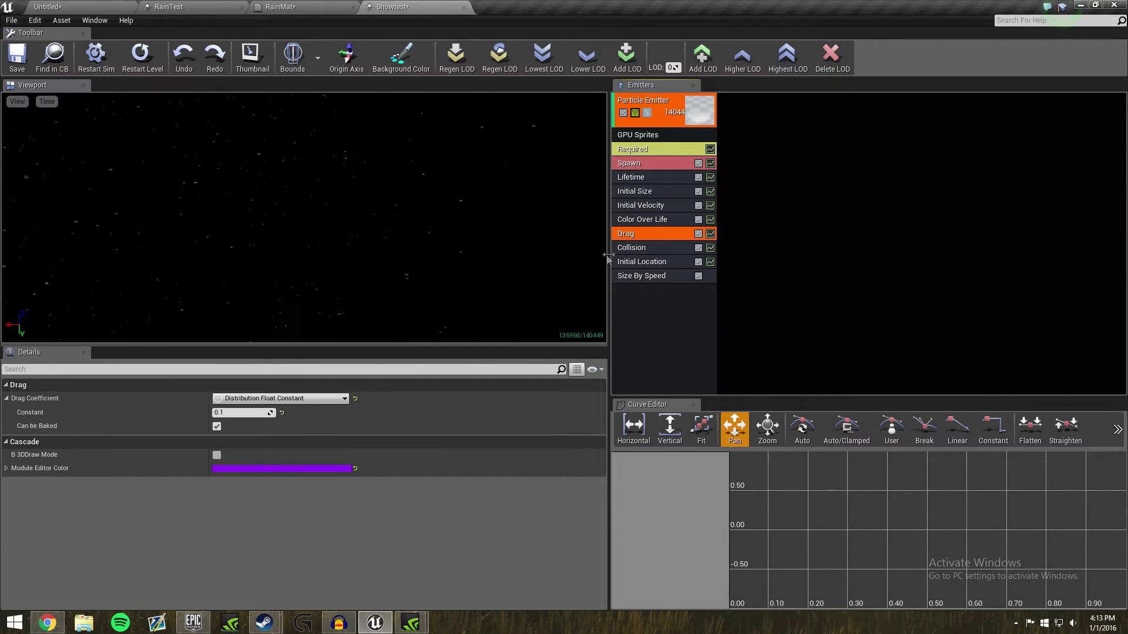
pyautogui.click(637, 248)
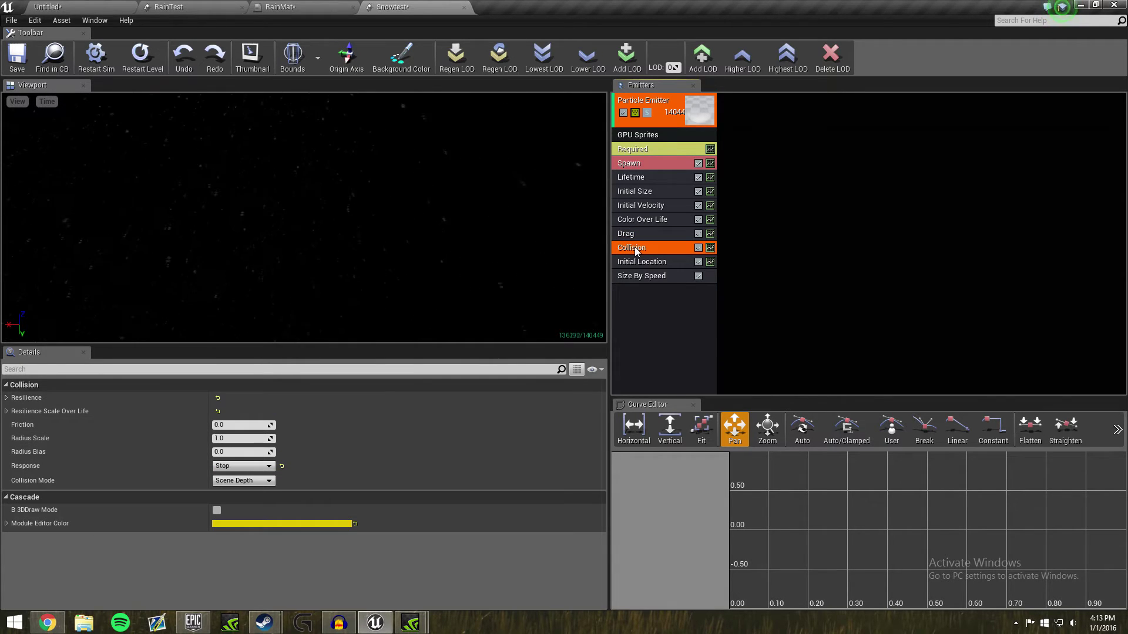
# Confirm the Collision module's resilience of 0.75 and Resilience Scale Over Life of 1.0.
pyautogui.click(6, 398)
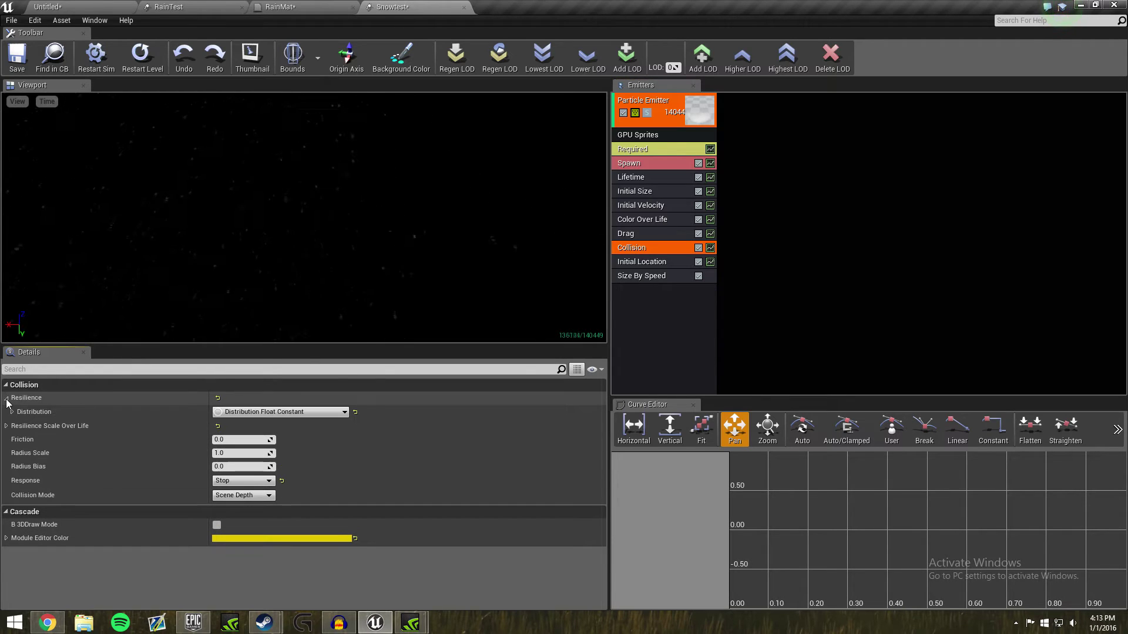
pyautogui.click(11, 412)
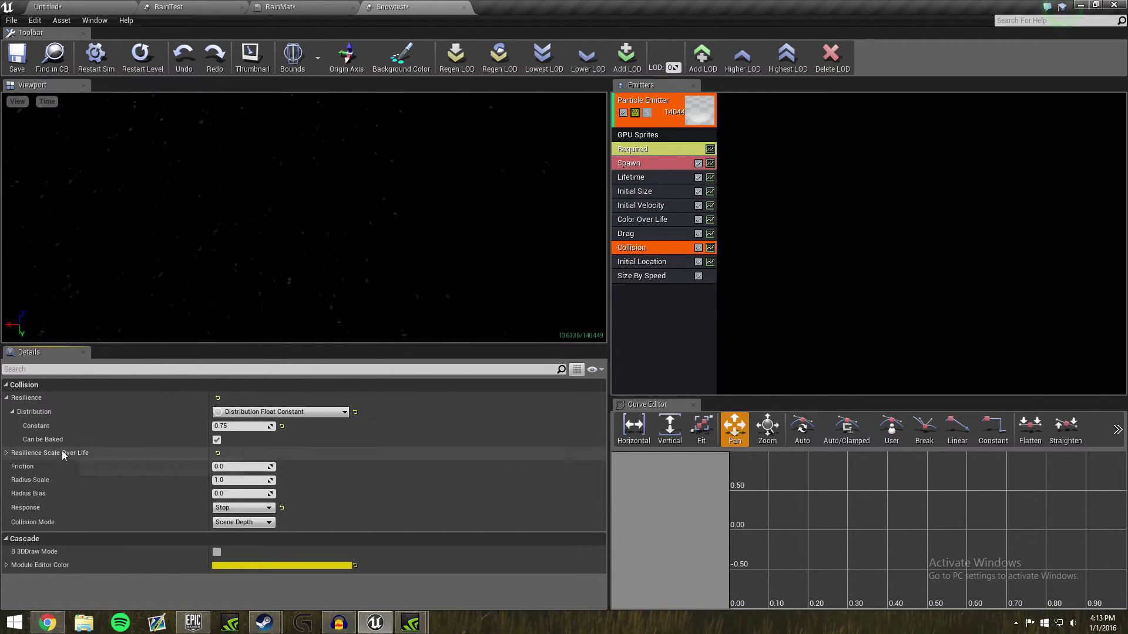
pyautogui.click(6, 452)
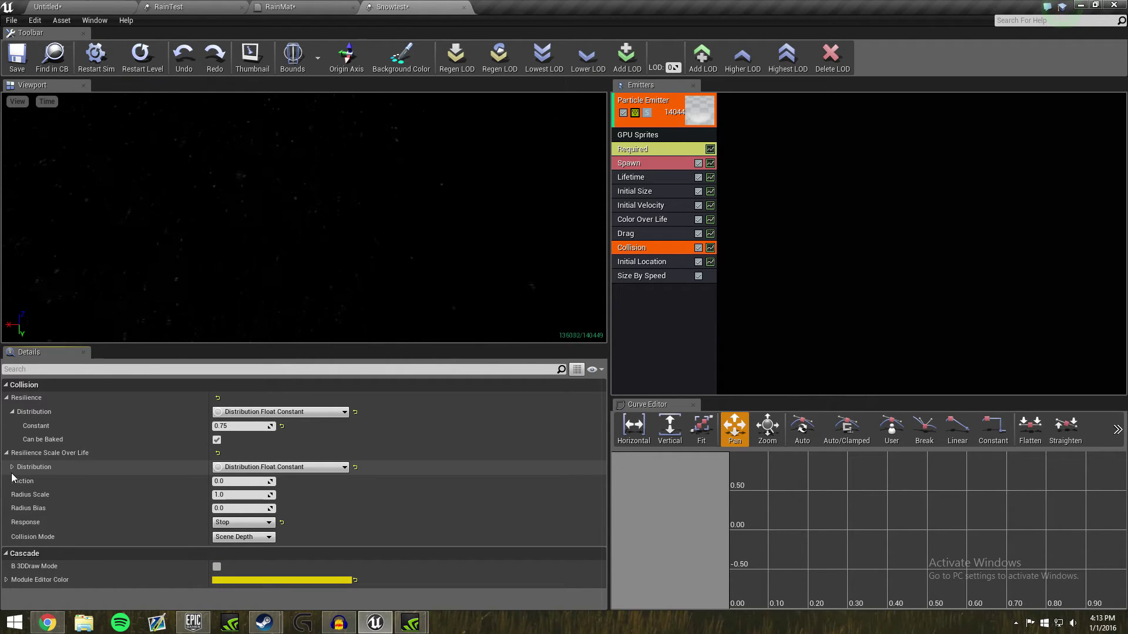
pyautogui.click(11, 468)
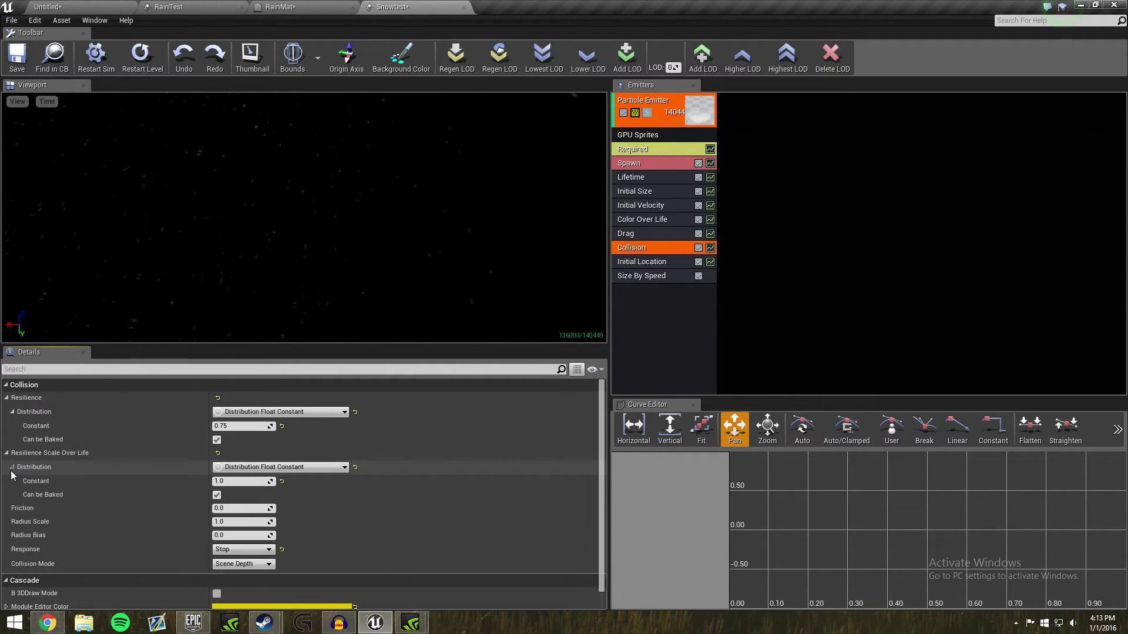
pyautogui.click(12, 468)
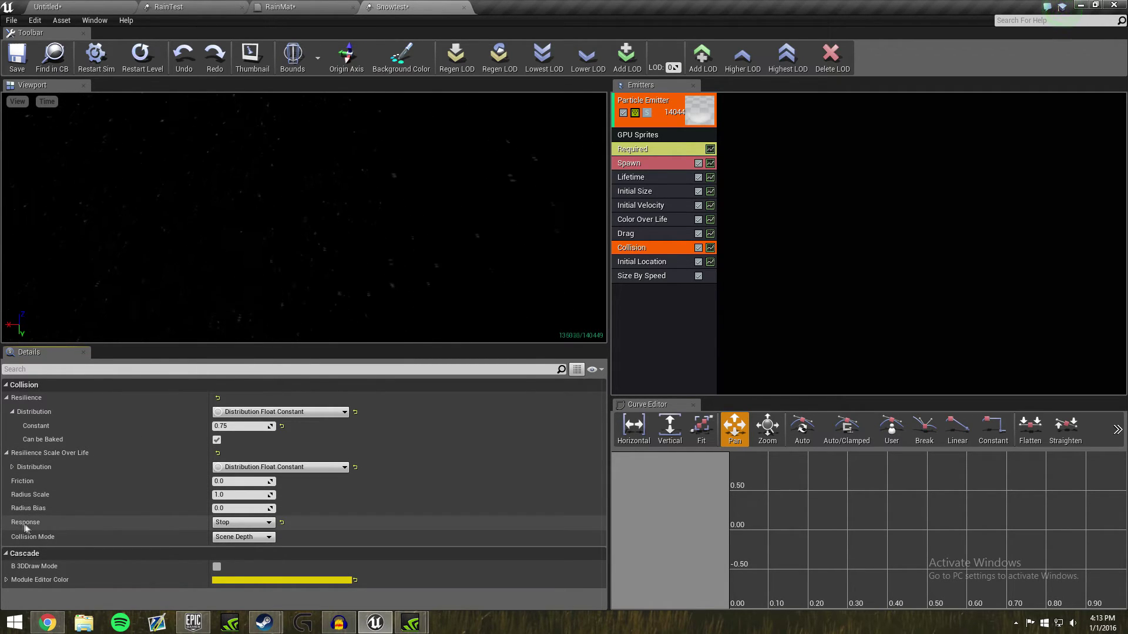
# Keep the collision response set to Stop.
pyautogui.click(230, 522)
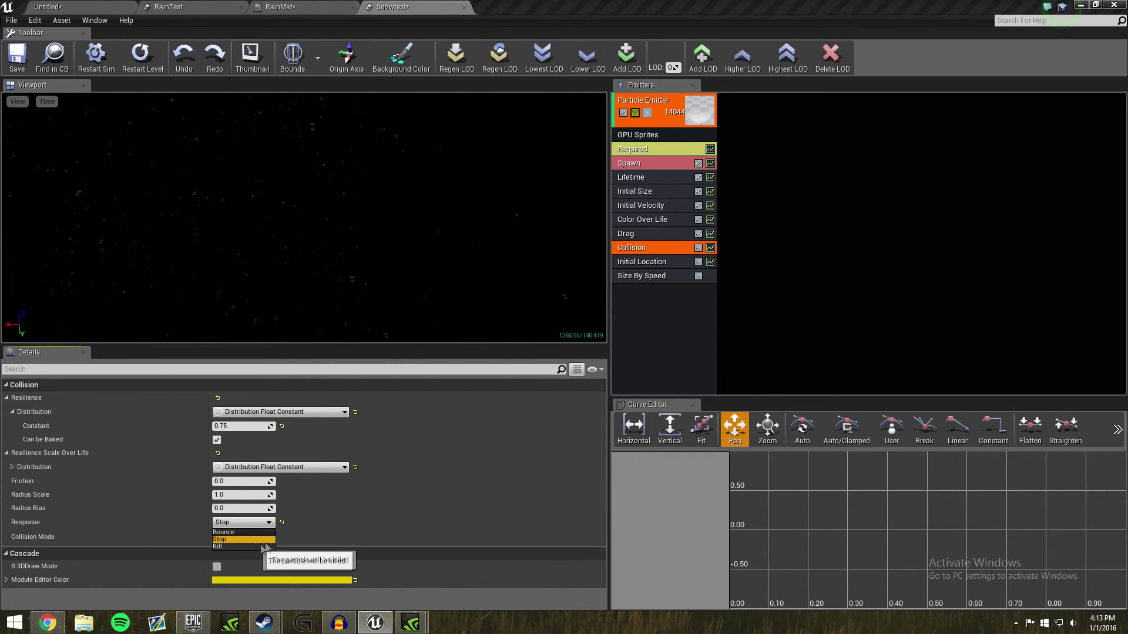
pyautogui.click(289, 523)
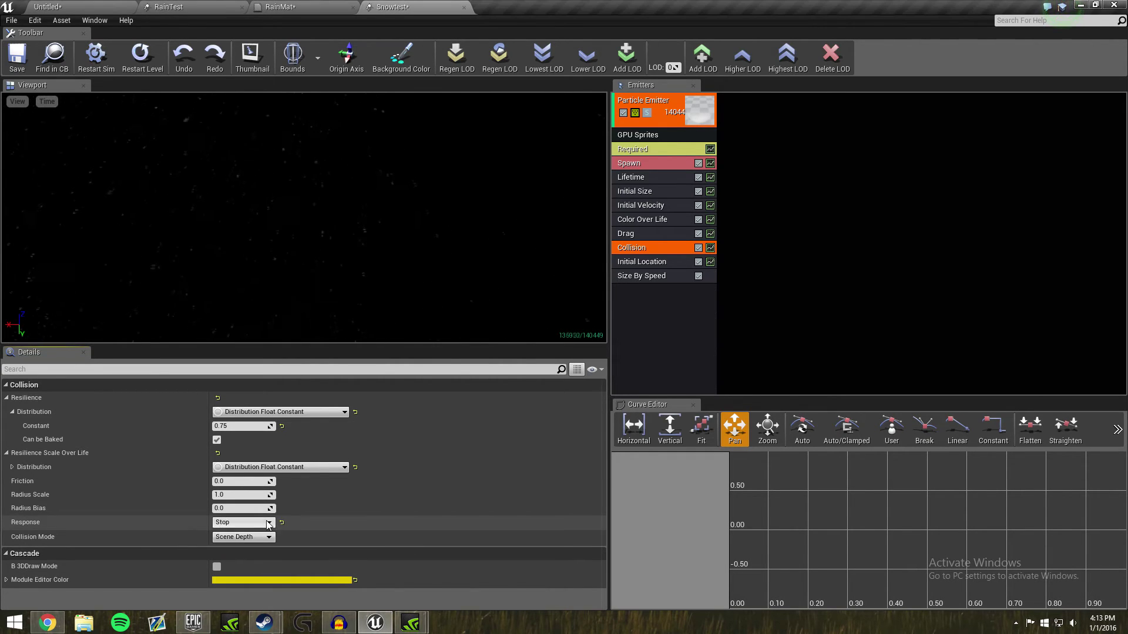
pyautogui.click(648, 262)
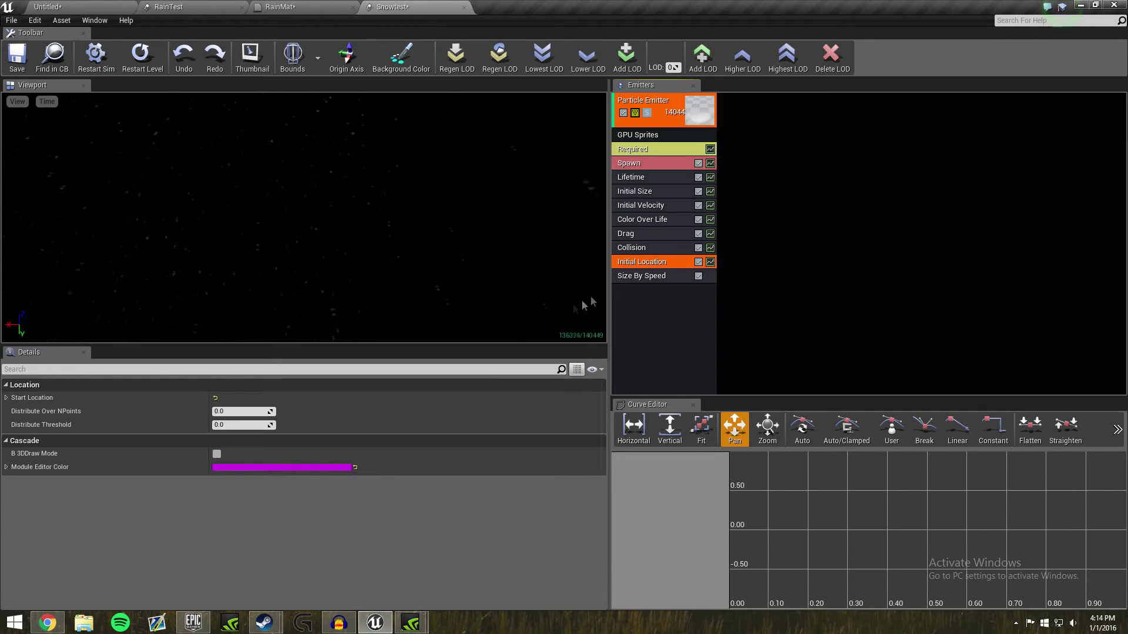
# Check that the Initial Location spawn box runs from (0,0,0) to (2000,2000,2000).
pyautogui.click(6, 398)
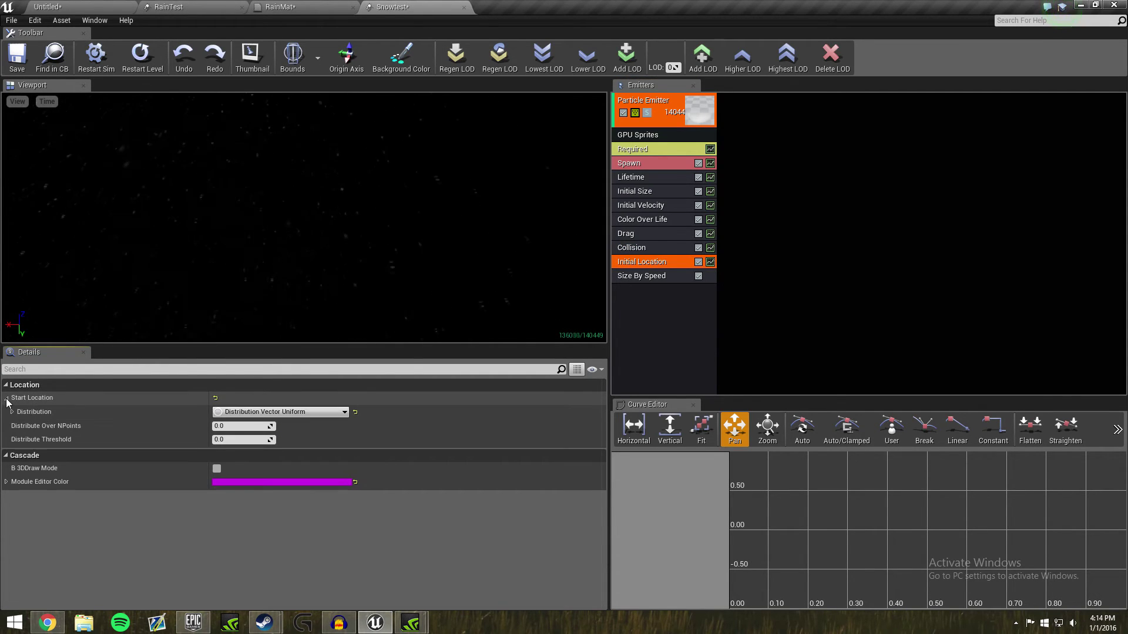
pyautogui.click(11, 412)
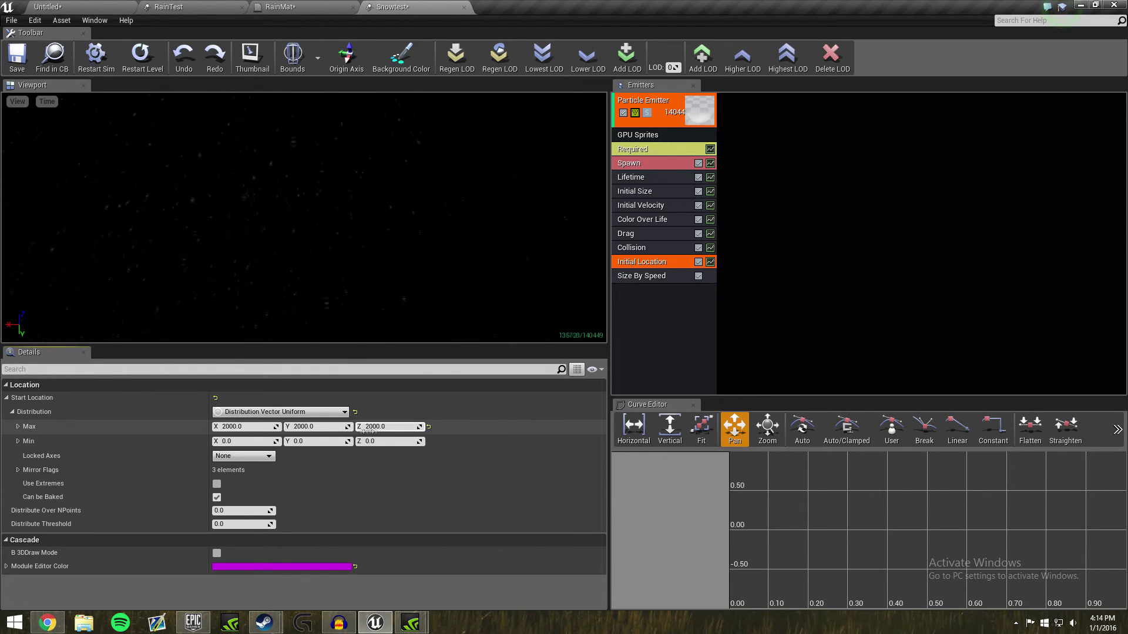
pyautogui.moveTo(435, 254)
pyautogui.mouseDown()
pyautogui.moveTo(452, 252)
pyautogui.moveTo(430, 243)
pyautogui.mouseUp()
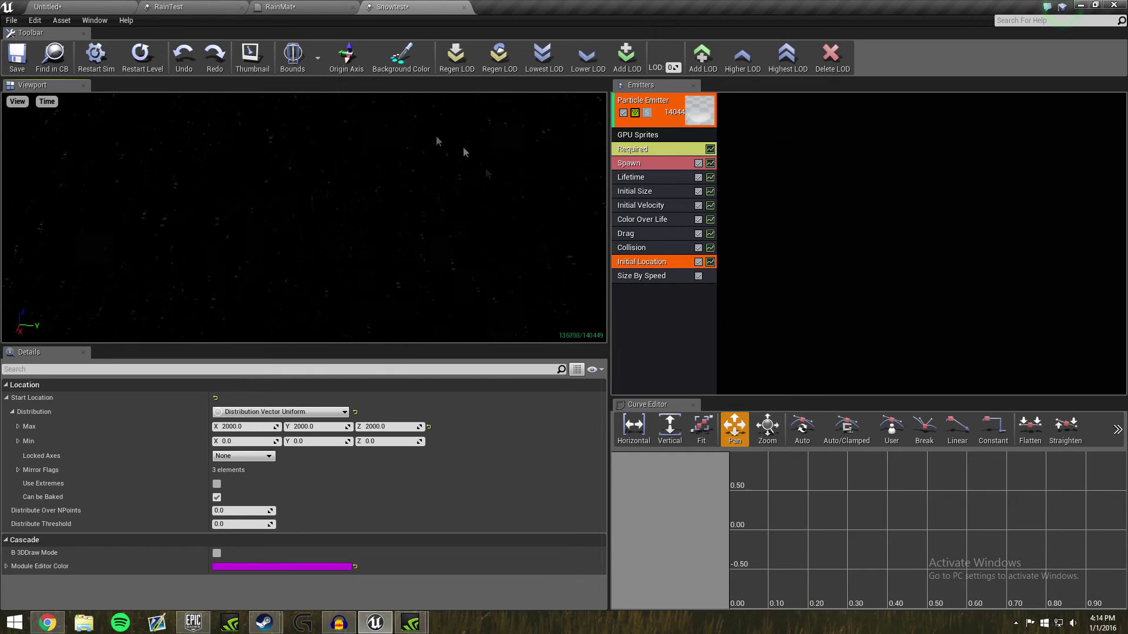
# Give the snow emitter fixed bounds and toggle the bounds display on and off.
pyautogui.click(317, 58)
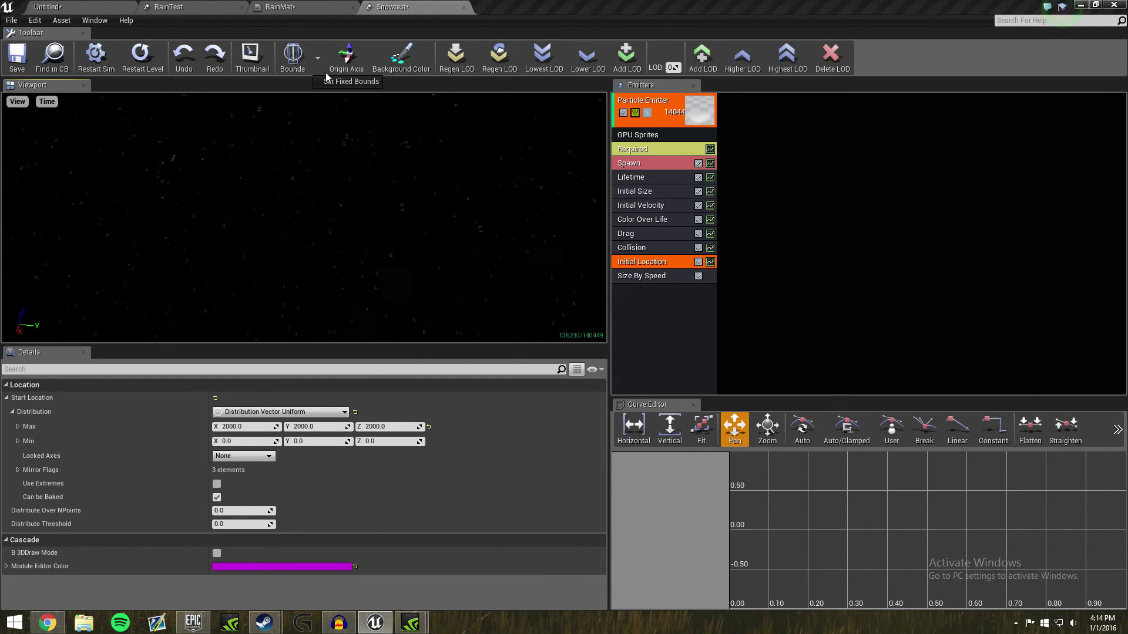
pyautogui.click(329, 82)
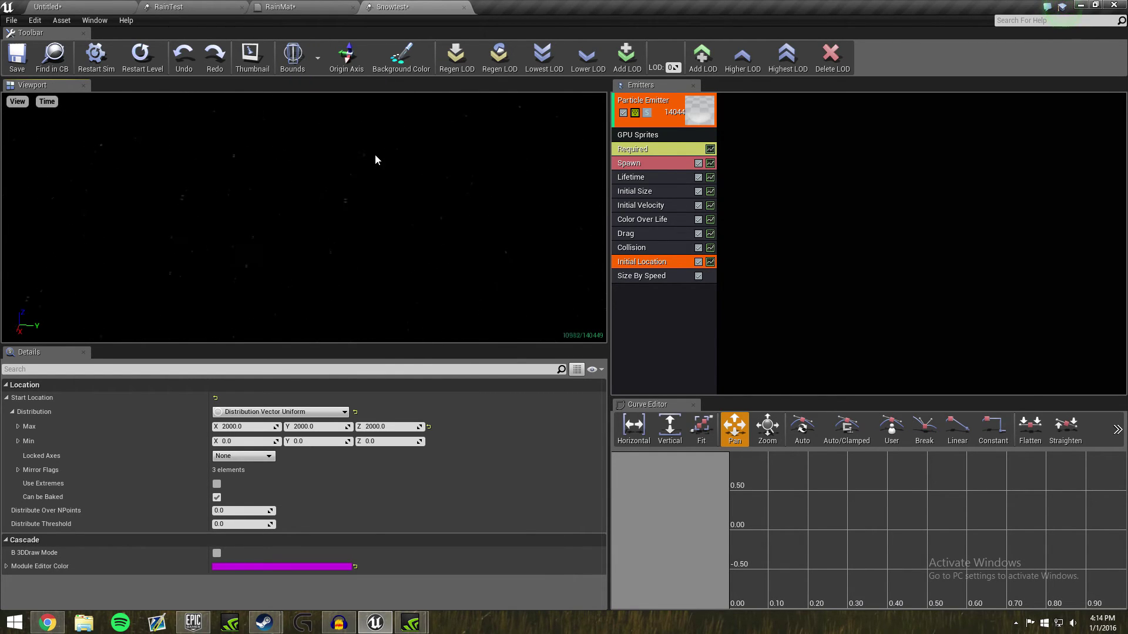
pyautogui.click(289, 59)
pyautogui.click(290, 59)
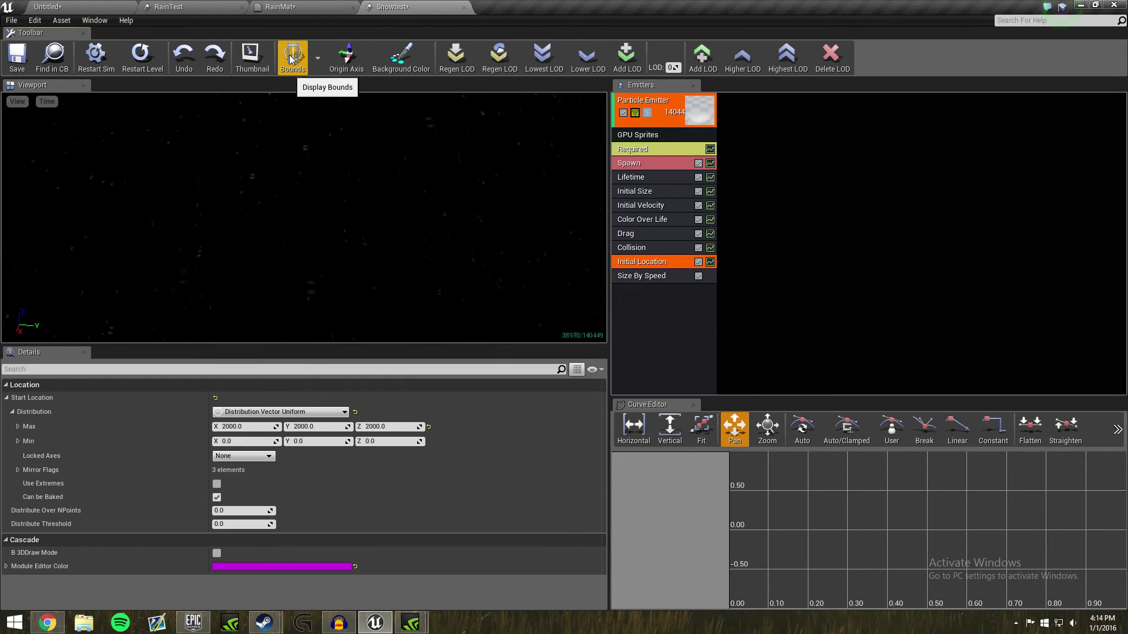
pyautogui.click(291, 59)
pyautogui.click(291, 59)
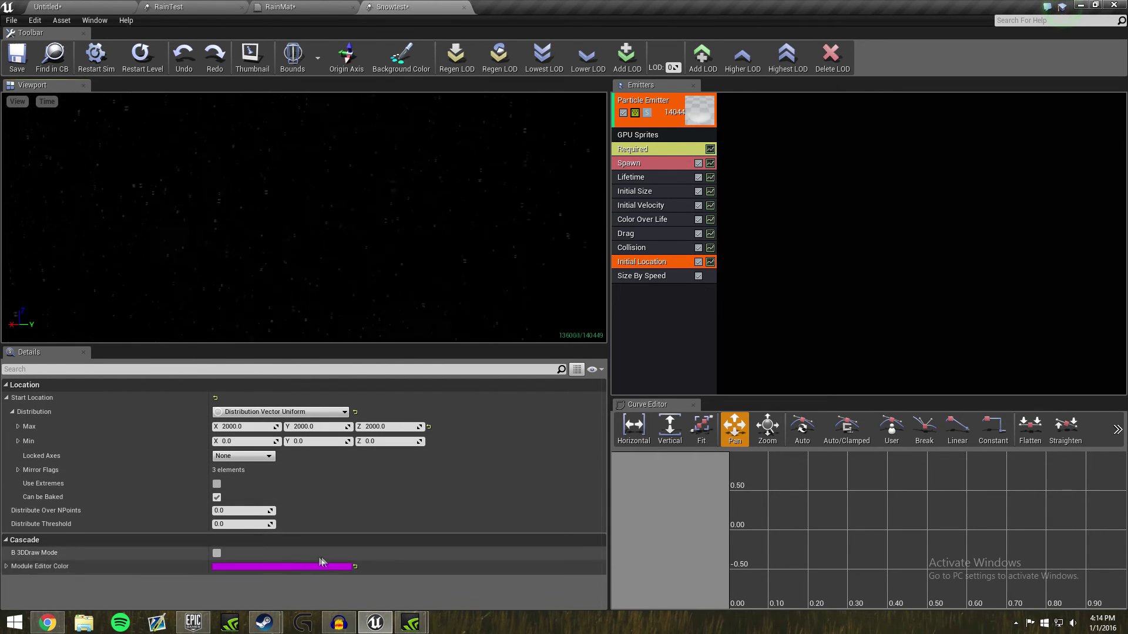
# Review Size By Speed's Speed Scale and Max Scale values, then return to the Untitled level.
pyautogui.click(640, 275)
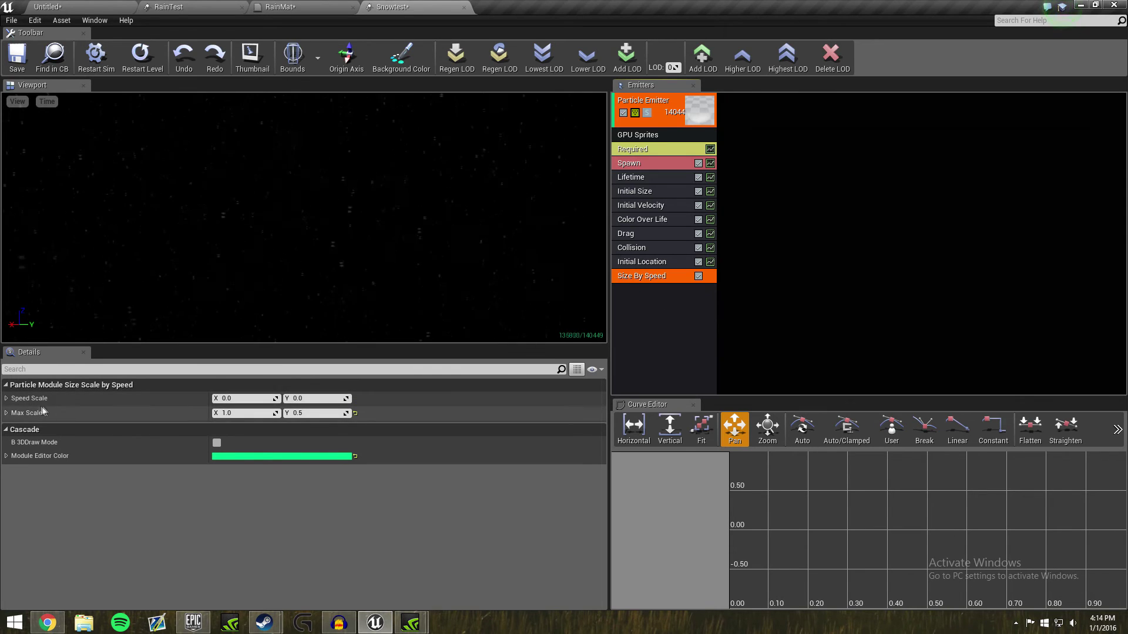
pyautogui.click(6, 399)
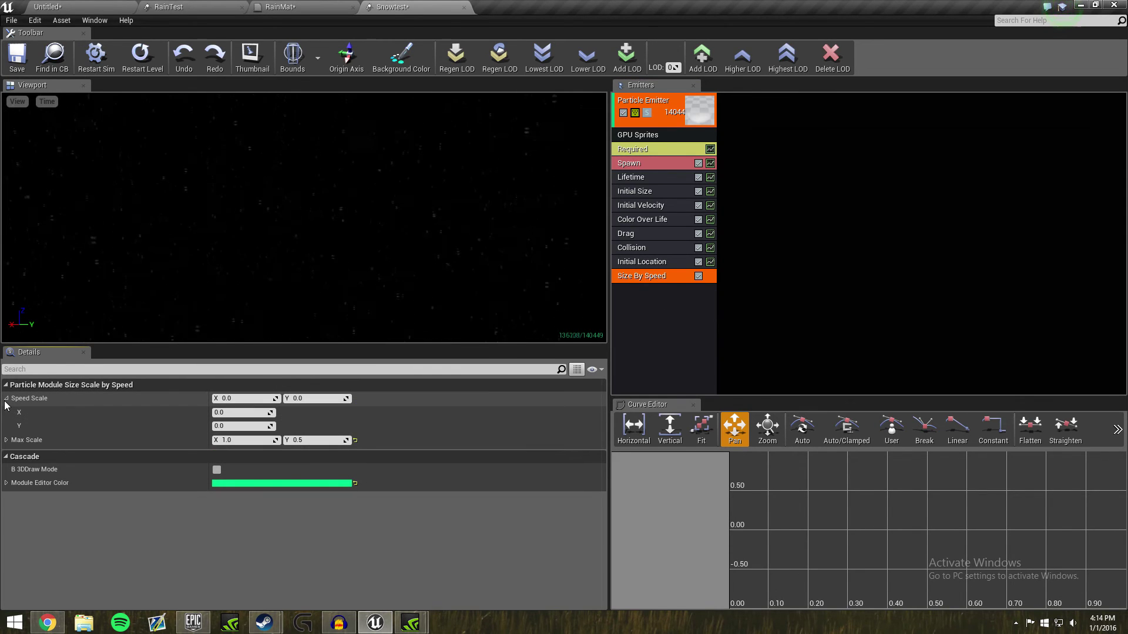
pyautogui.click(5, 440)
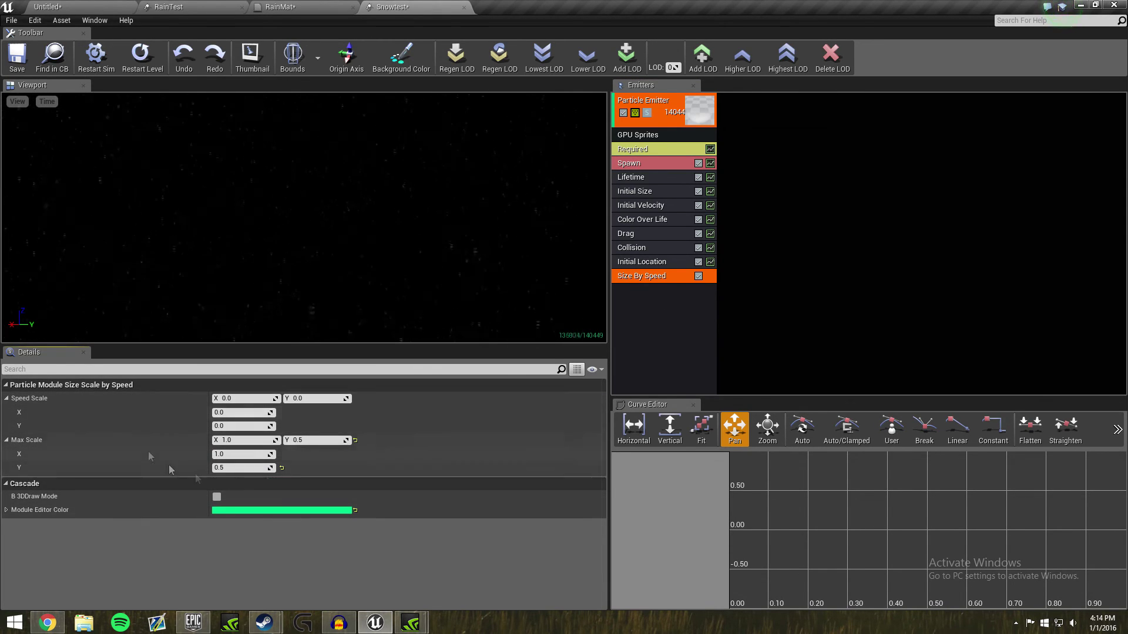
pyautogui.click(658, 319)
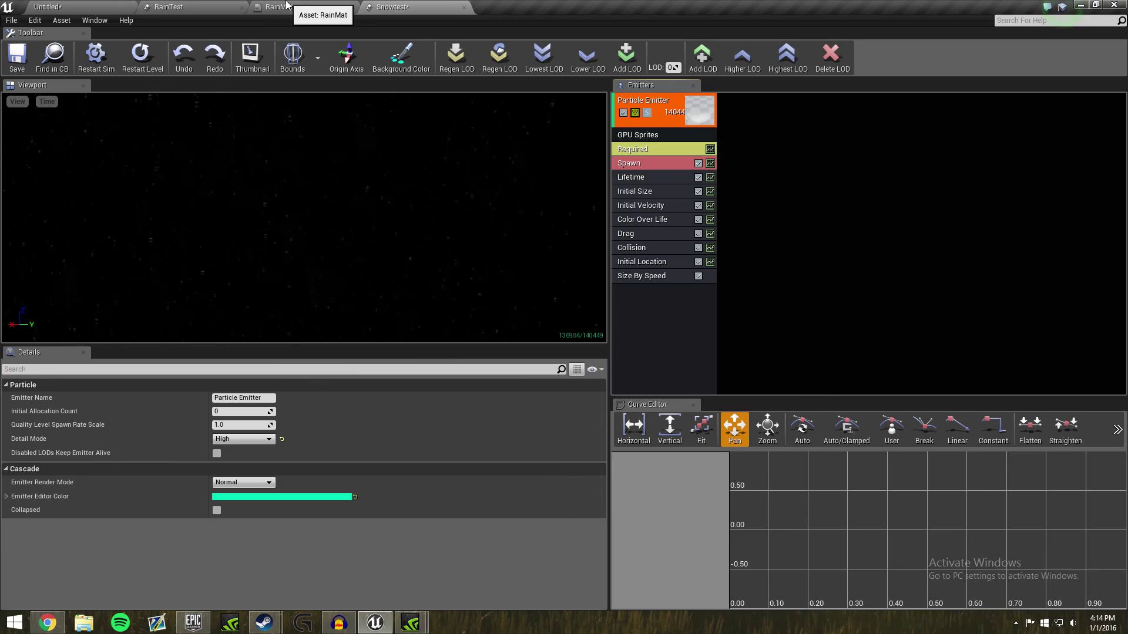
pyautogui.click(86, 7)
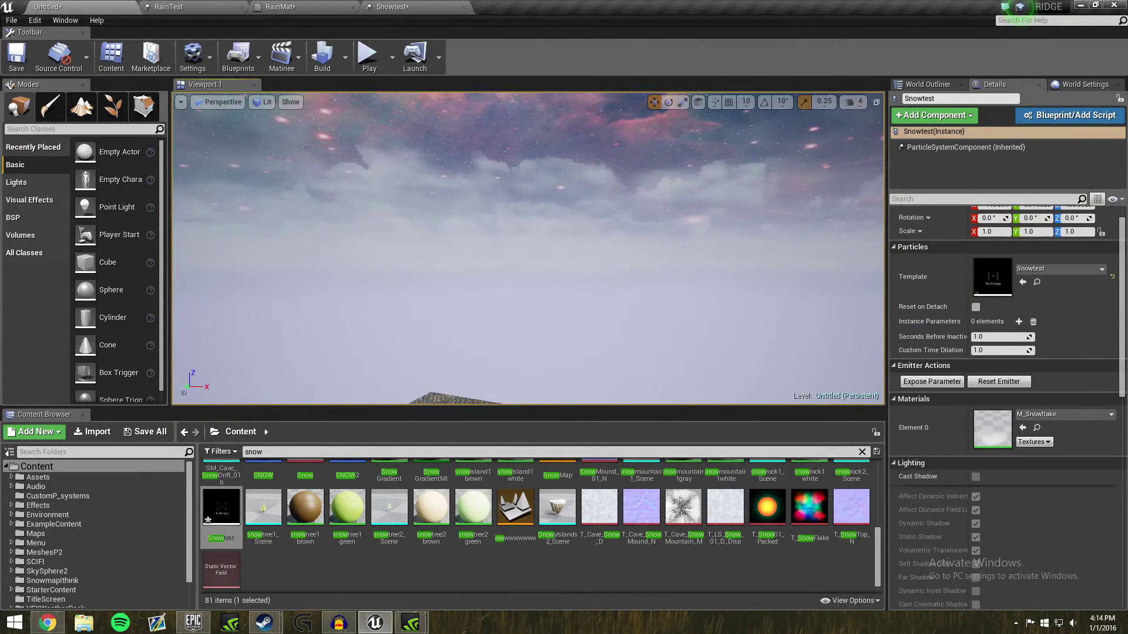
# Play the Untitled level and take camera control to watch snow fall on the cobblestones.
pyautogui.click(369, 56)
pyautogui.click(380, 98)
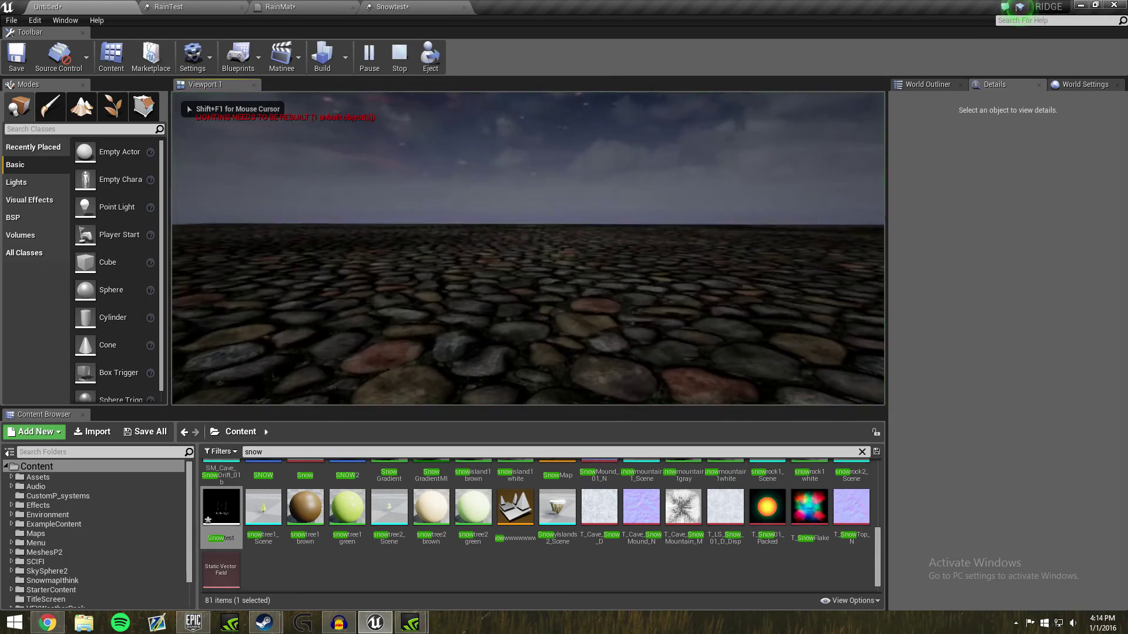